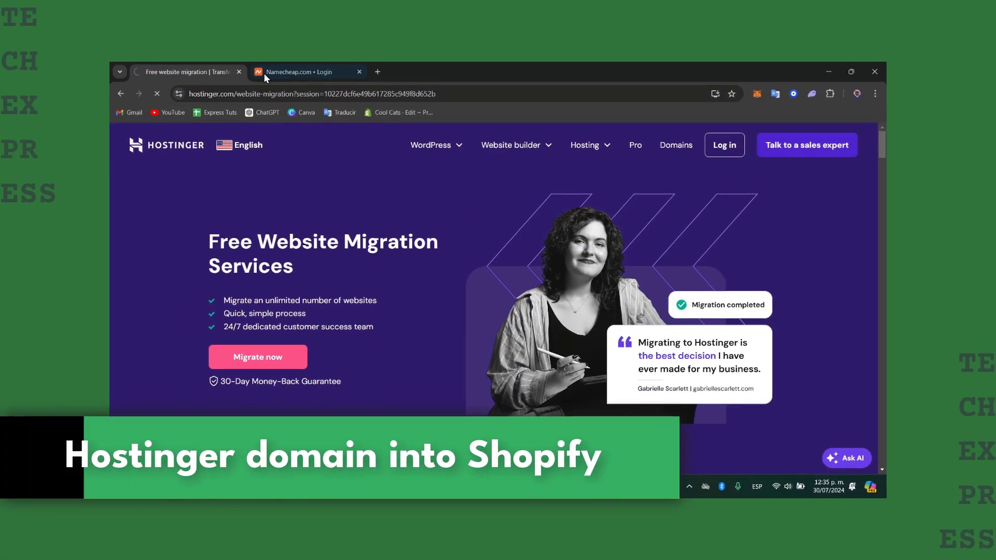
Return to the Hostinger login tab and choose to sign in with a Google account
left_click(294, 73)
left_click(203, 71)
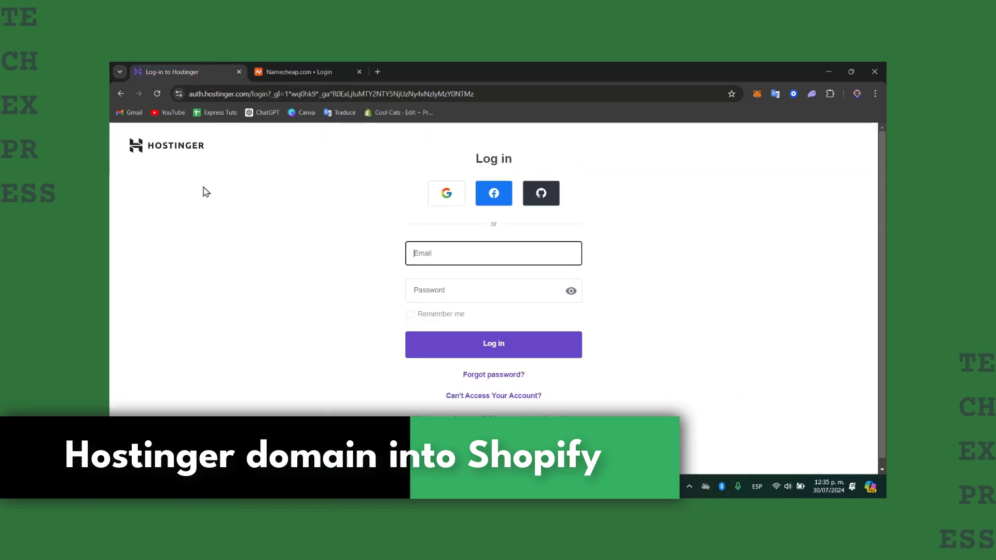
left_click(454, 253)
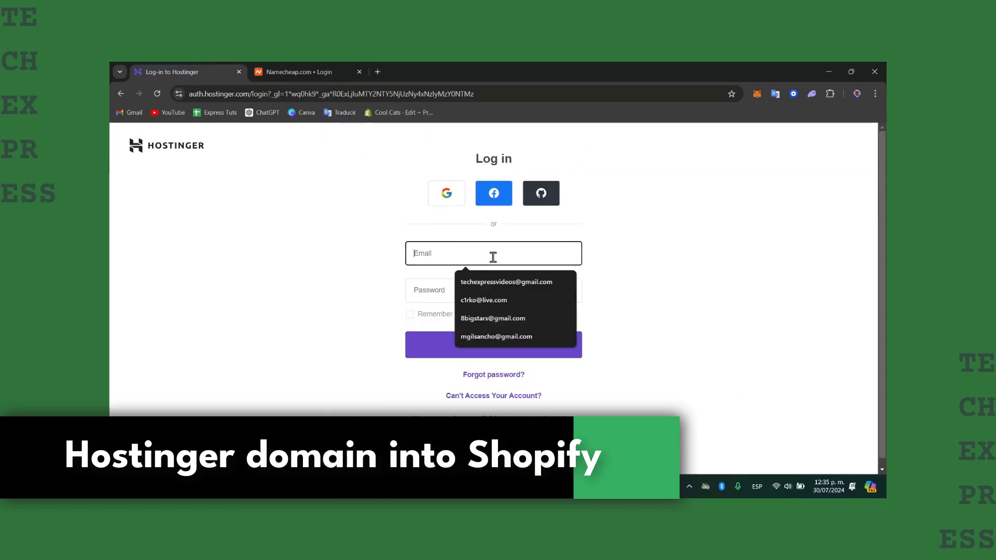
left_click(447, 199)
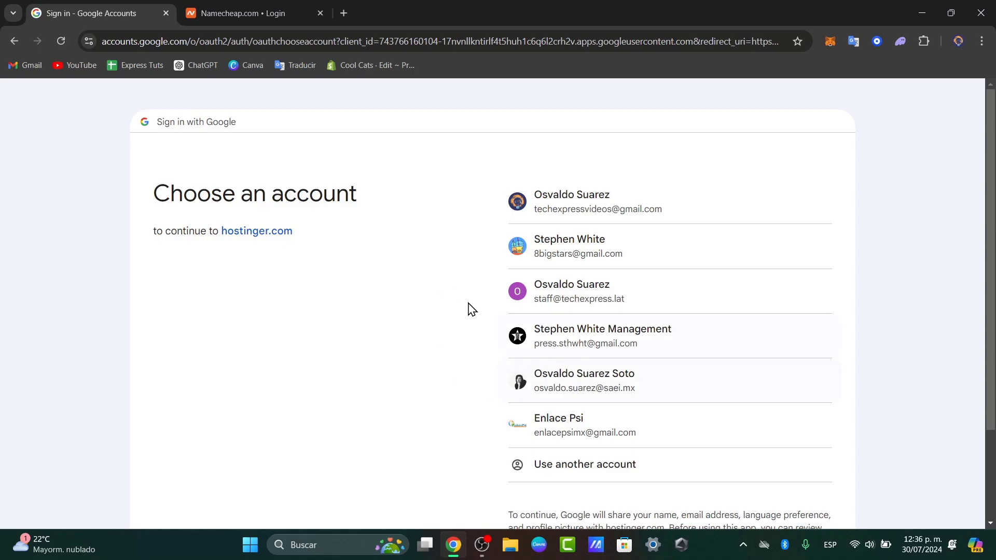
Choose the Google account, continue to Hostinger Global, and fill in the saved login email
left_click(615, 196)
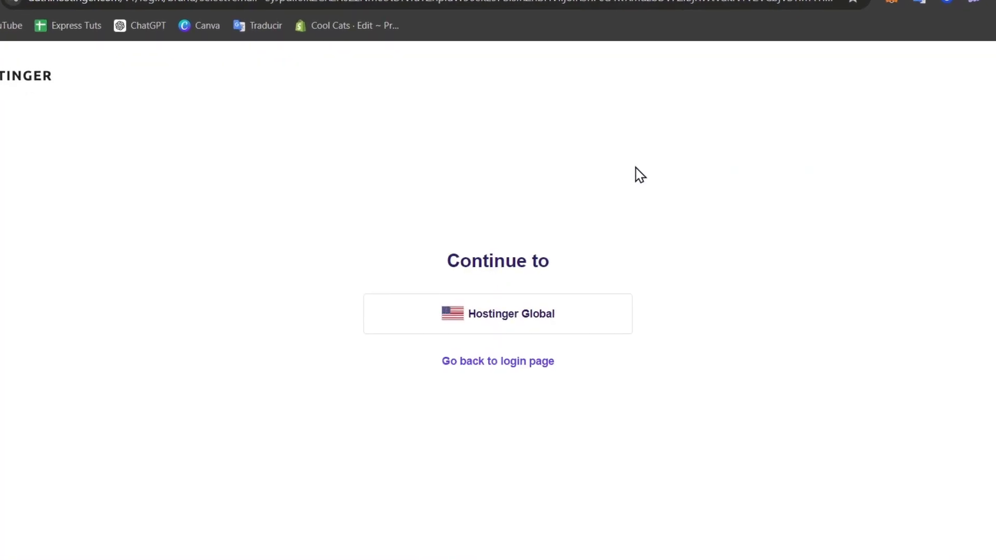
left_click(554, 310)
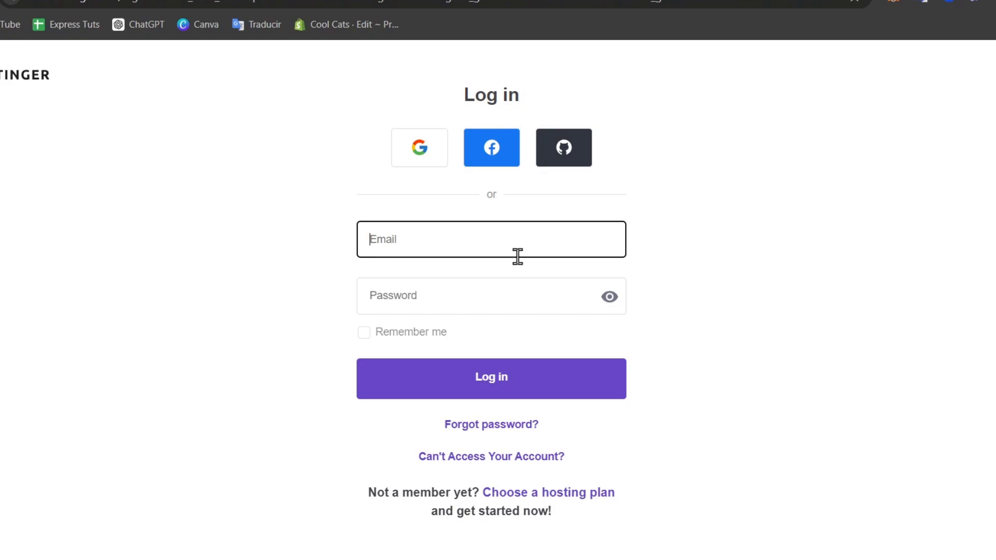
left_click(501, 238)
left_click(524, 284)
Enter the account password, submit the login, and open a new browser tab
left_click(491, 301)
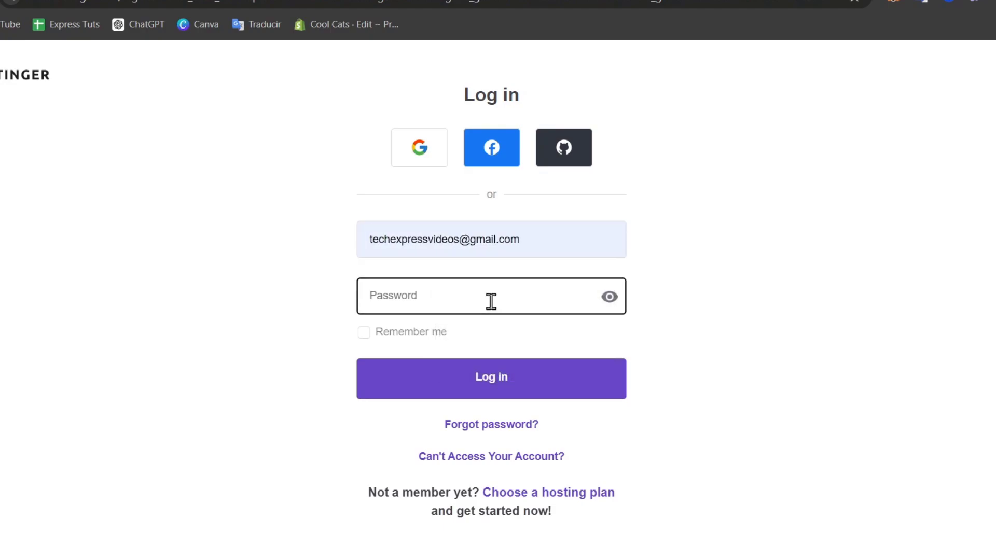
type("••••••")
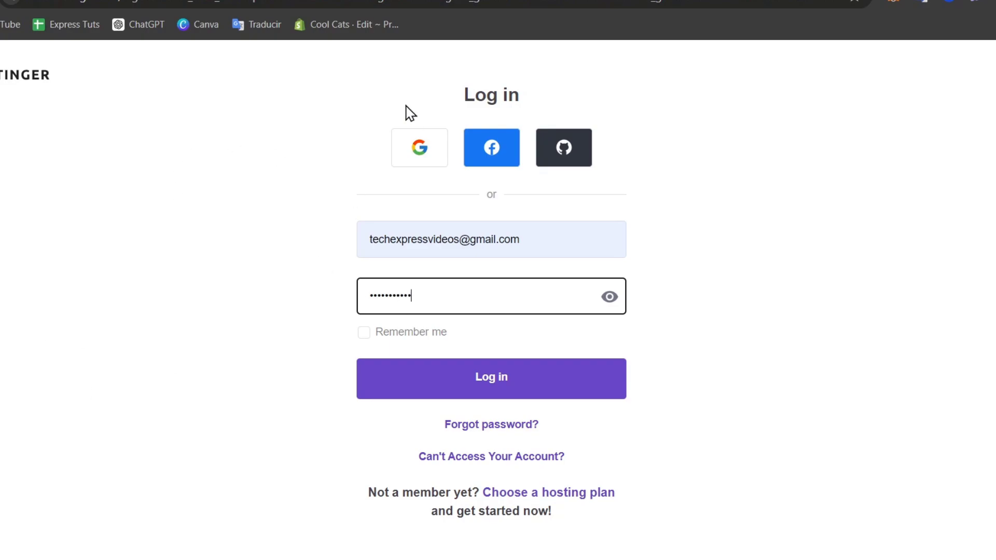
key("Return")
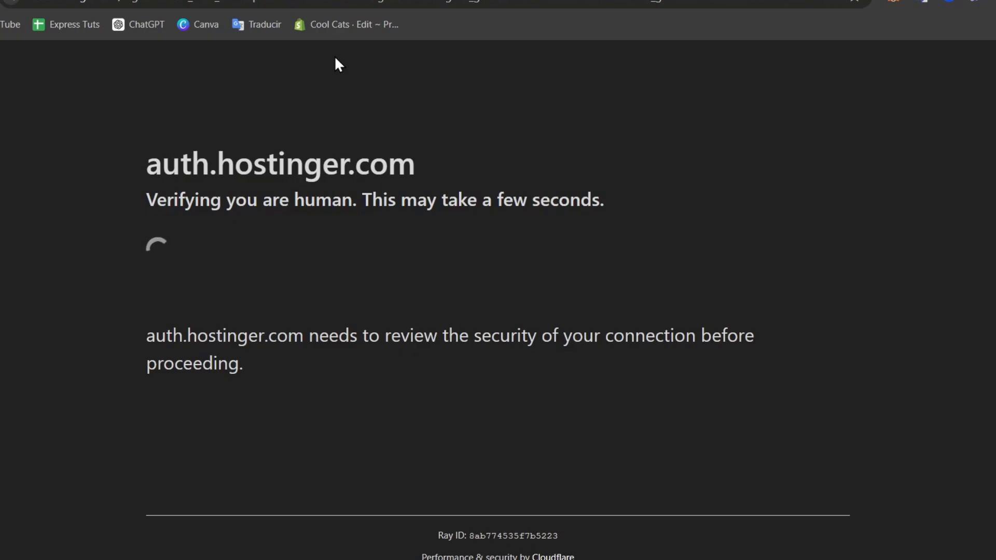
key("ctrl+t")
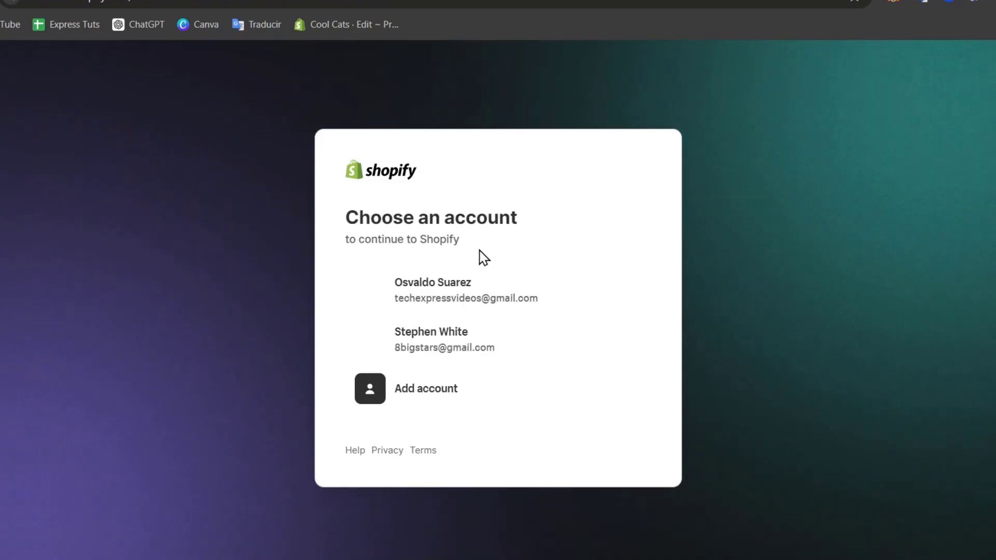
Pick the store owner's account in Shopify and postpone the security settings review
left_click(475, 299)
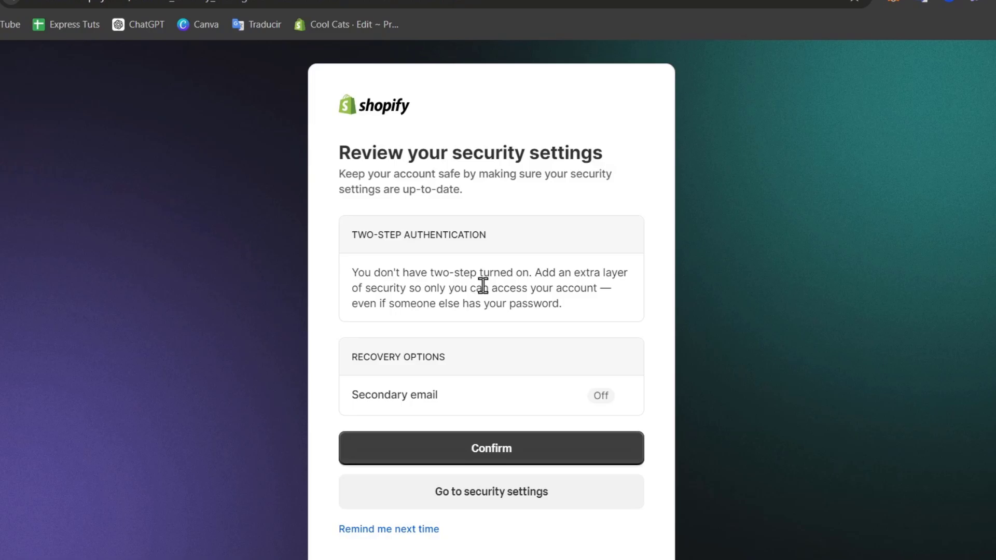
left_click(434, 530)
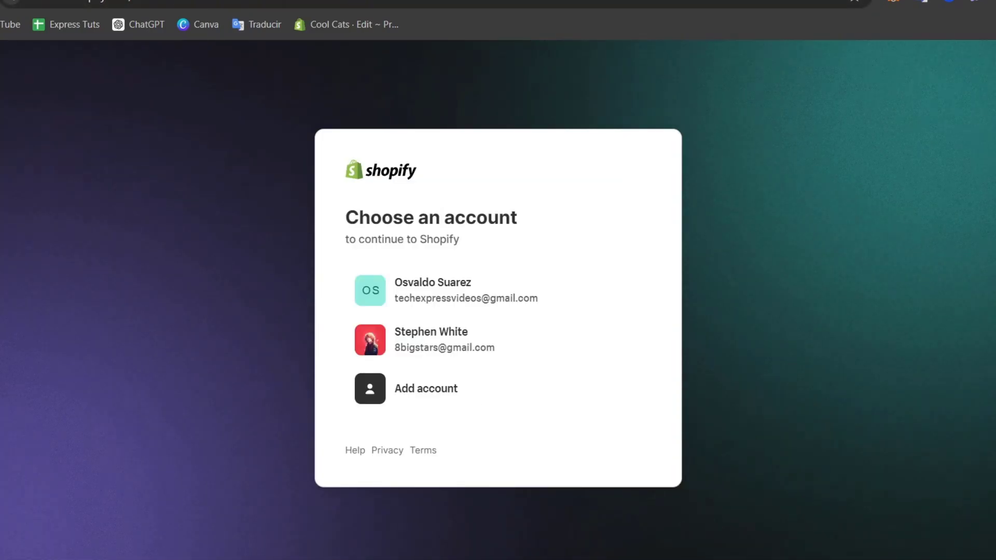
left_click(432, 305)
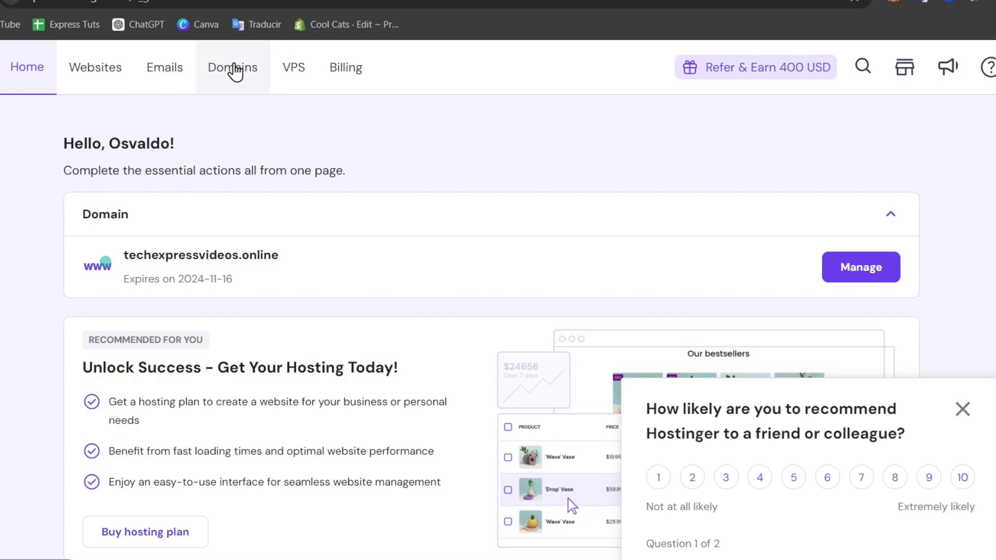
Search Hostinger's new-domain finder for 'hexana'
left_click(235, 71)
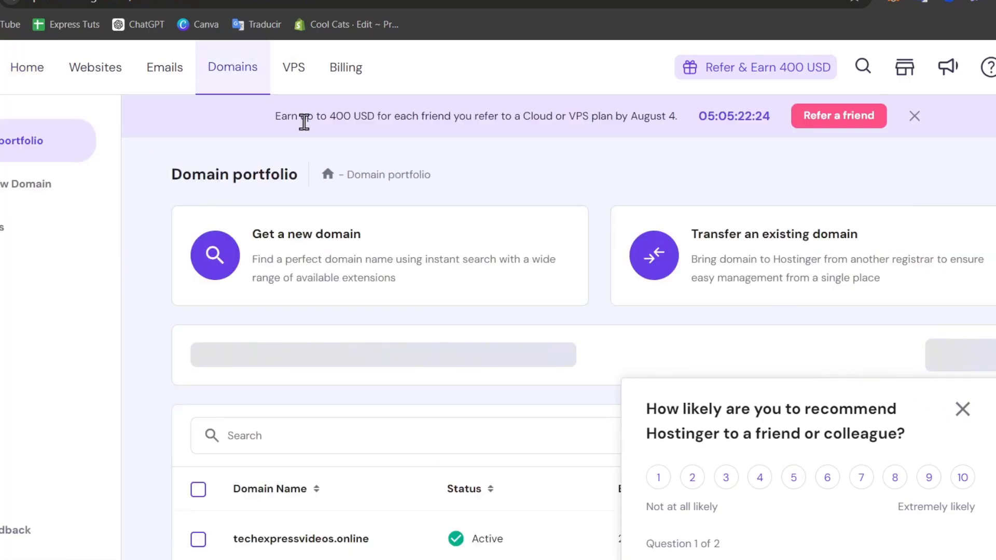
left_click(239, 243)
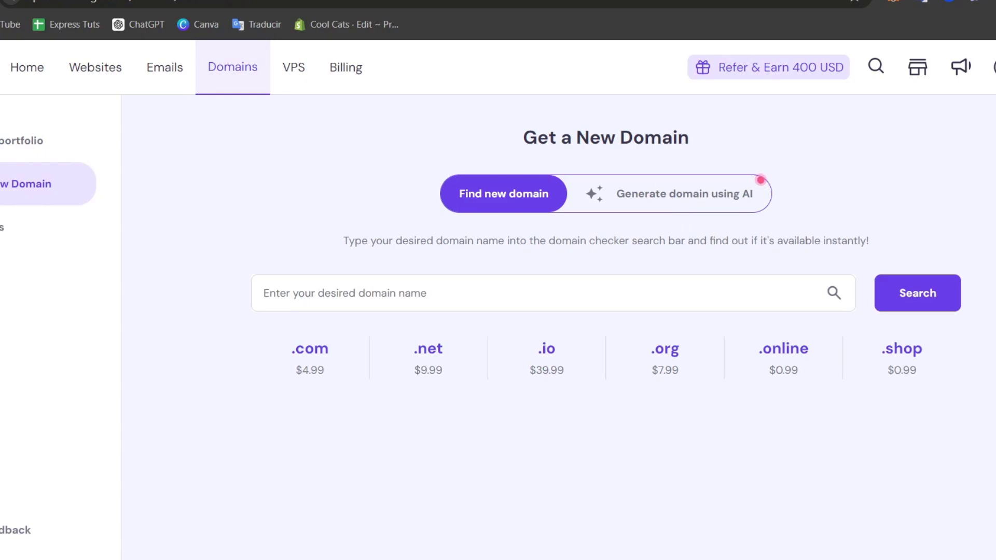
left_click(528, 293)
type("heax")
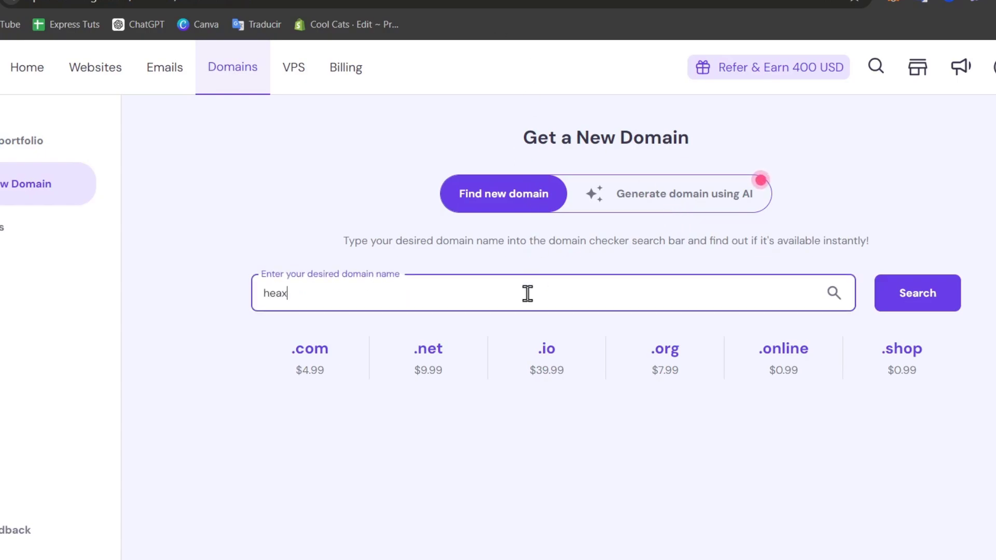
type("an")
type("xana")
left_click(944, 310)
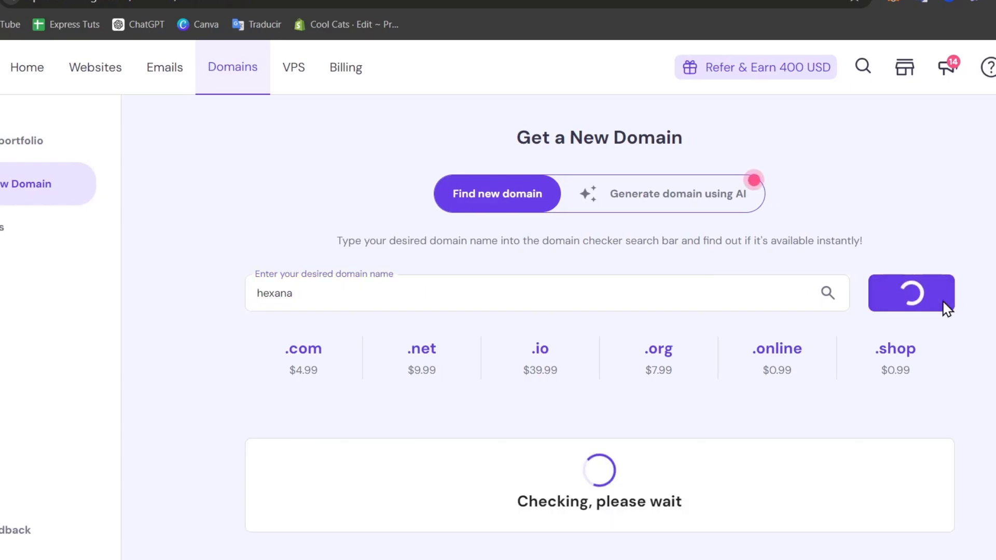
Browse the hexana results and prices, such as hexana.xyz at $1.99/yr and hexana.shop at $0.99
scroll(794, 376, "down", 5)
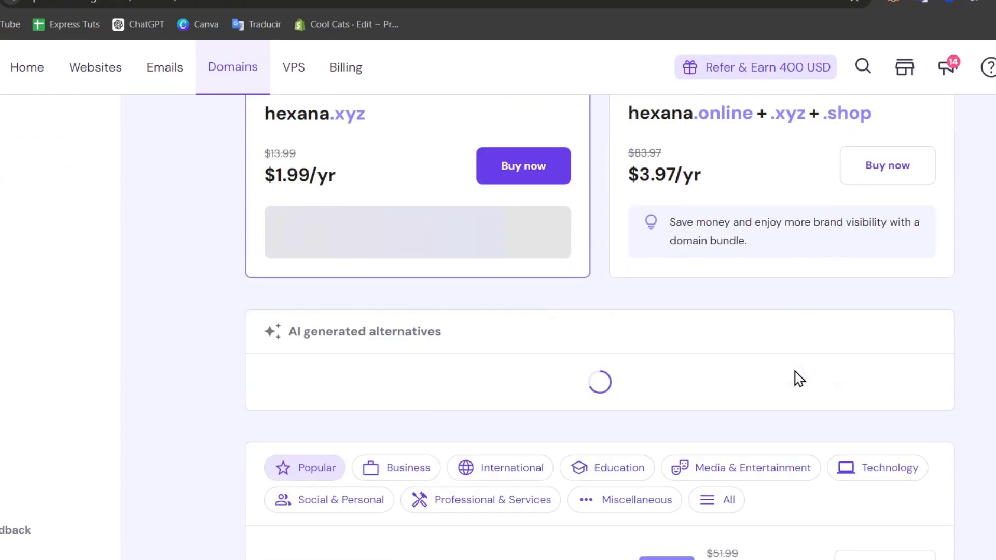
scroll(781, 374, "up", 2)
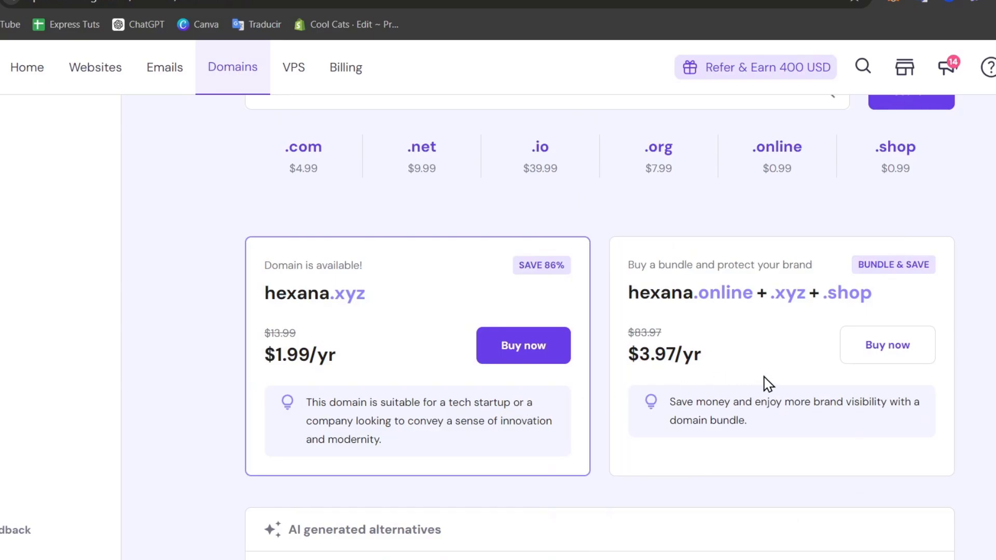
scroll(768, 383, "down", 10)
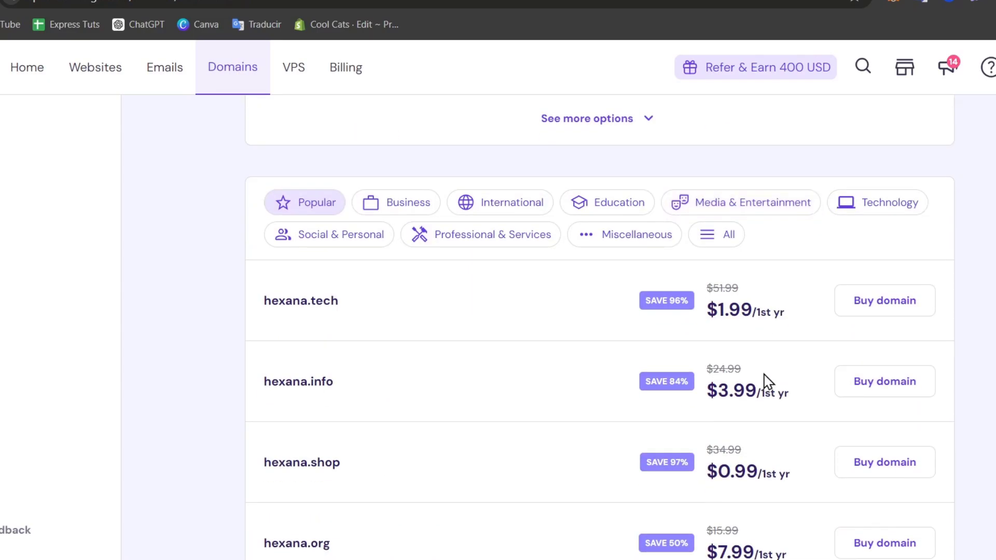
scroll(767, 383, "down", 3)
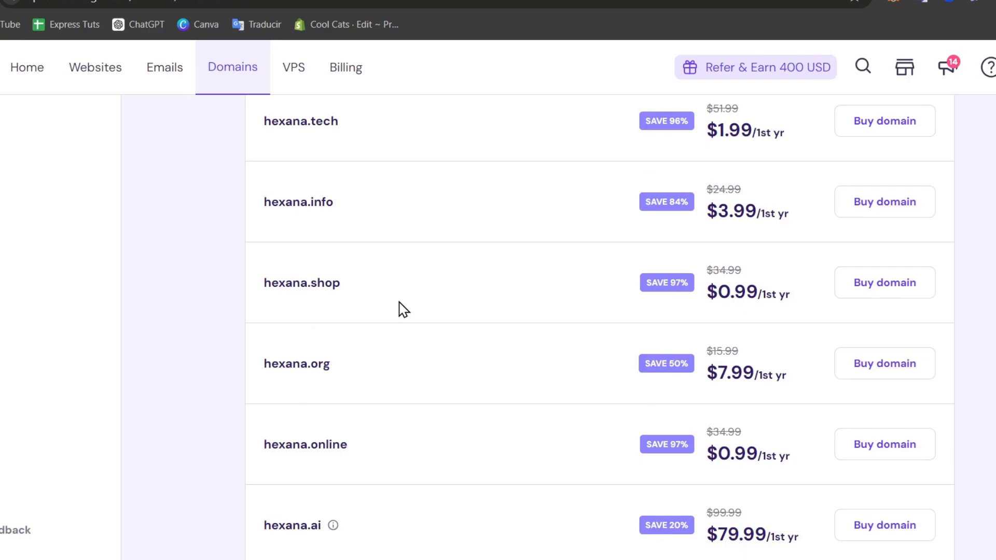
left_click_drag(343, 287, 263, 284)
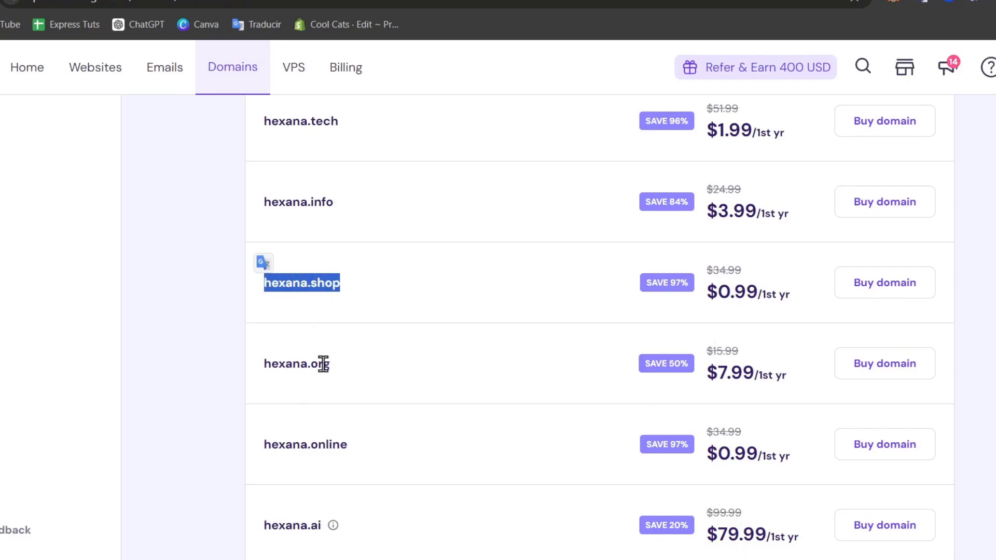
scroll(372, 381, "down", 3)
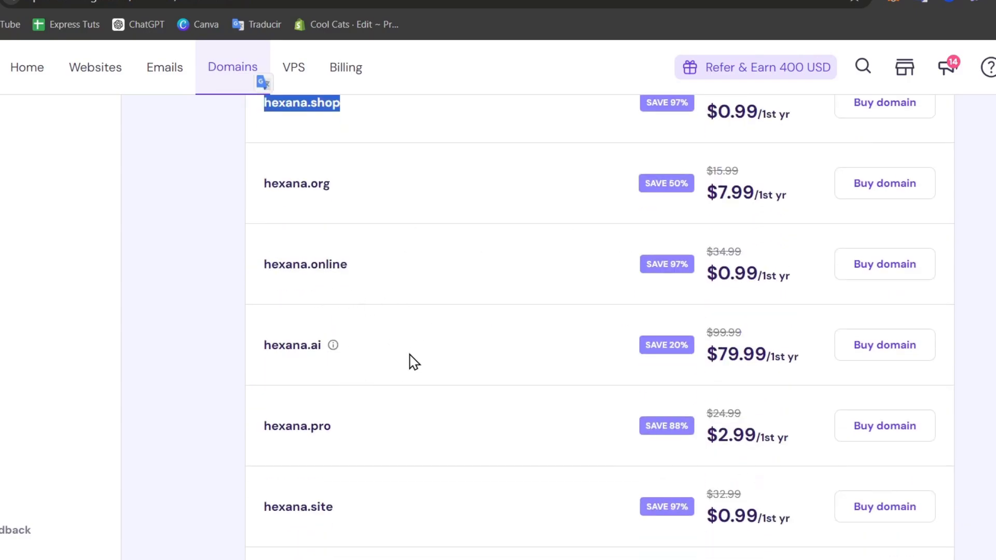
scroll(412, 376, "down", 3)
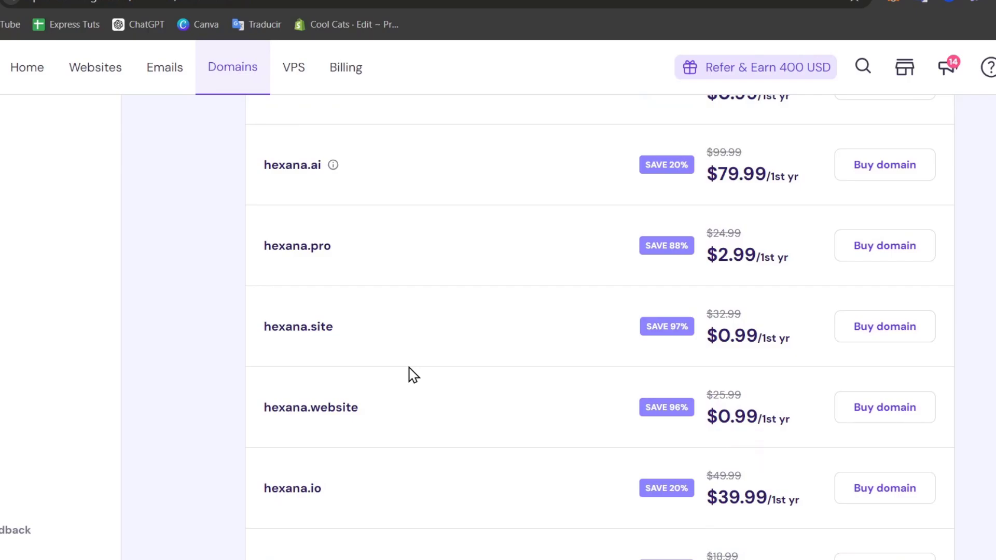
scroll(442, 409, "down", 3)
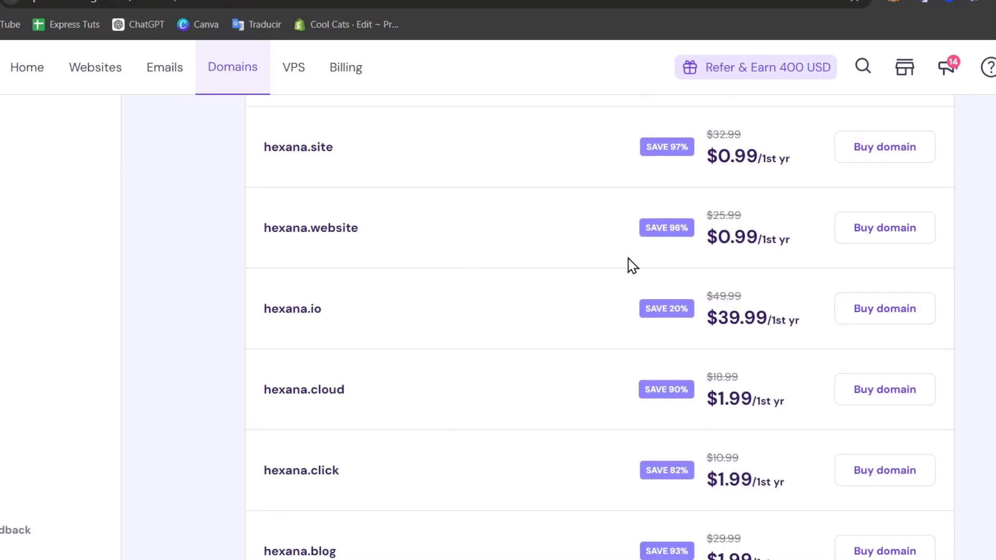
scroll(617, 280, "down", 3)
scroll(596, 304, "down", 2)
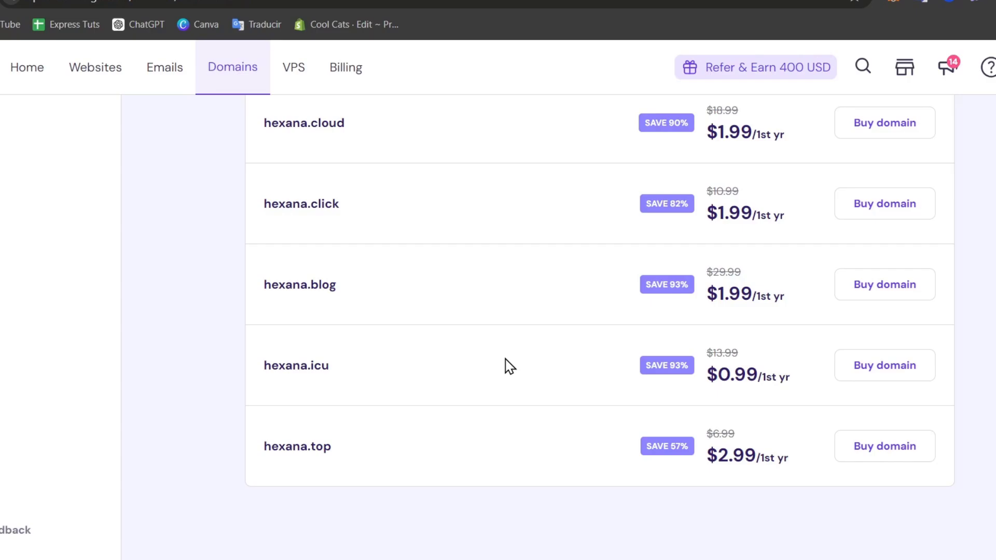
Cancel the hexana.icu checkout and go to the Domain portfolio showing techexpressvideos.online
left_click(910, 379)
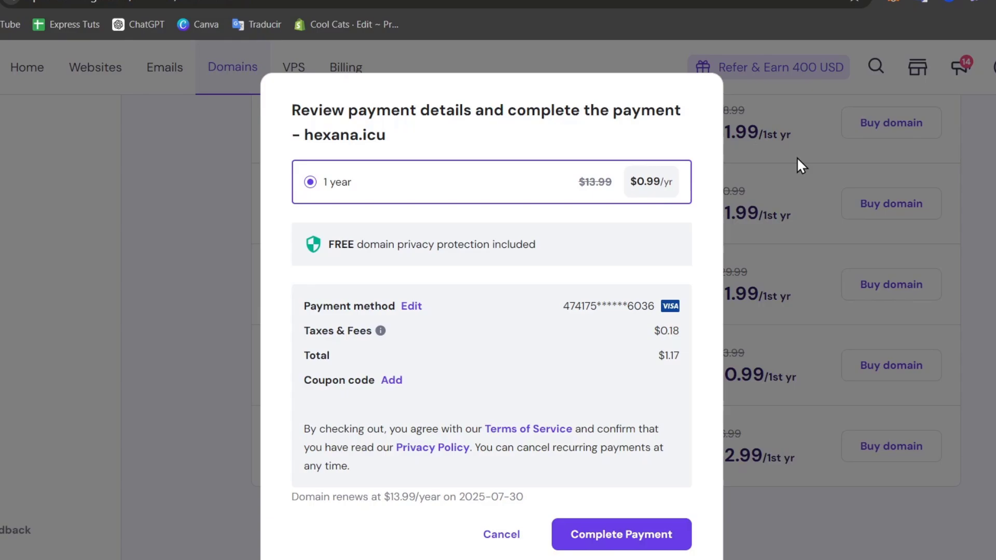
triple_click(919, 213)
left_click(520, 537)
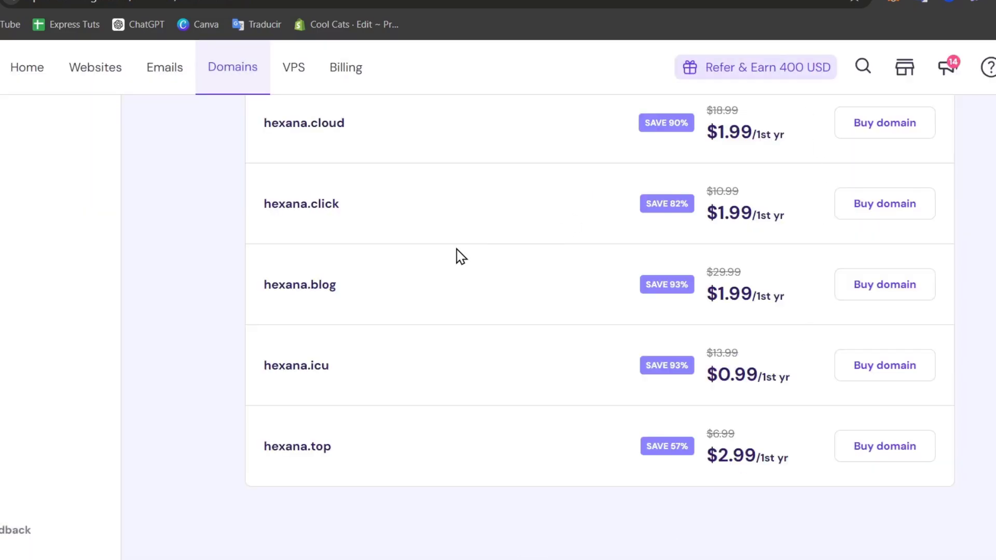
scroll(457, 257, "up", 15)
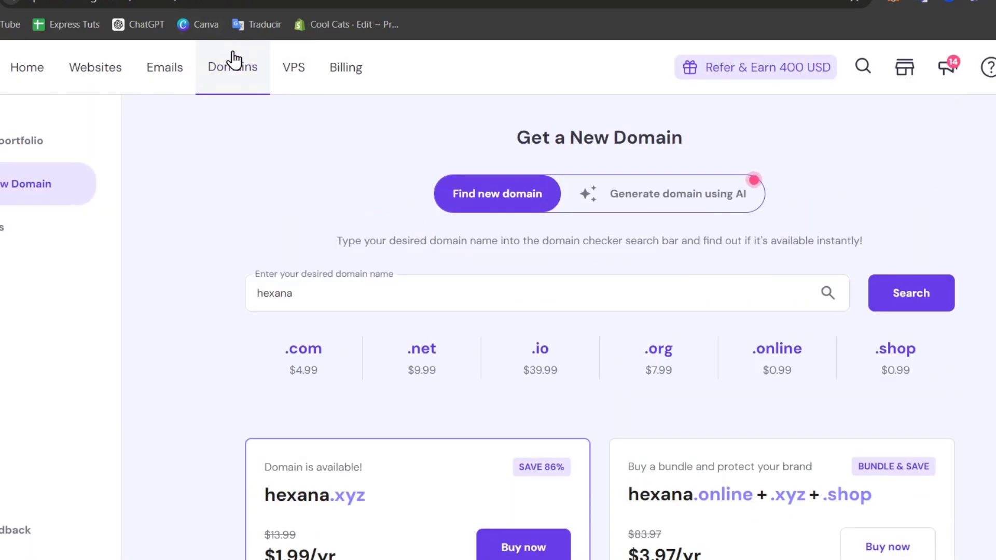
left_click(16, 148)
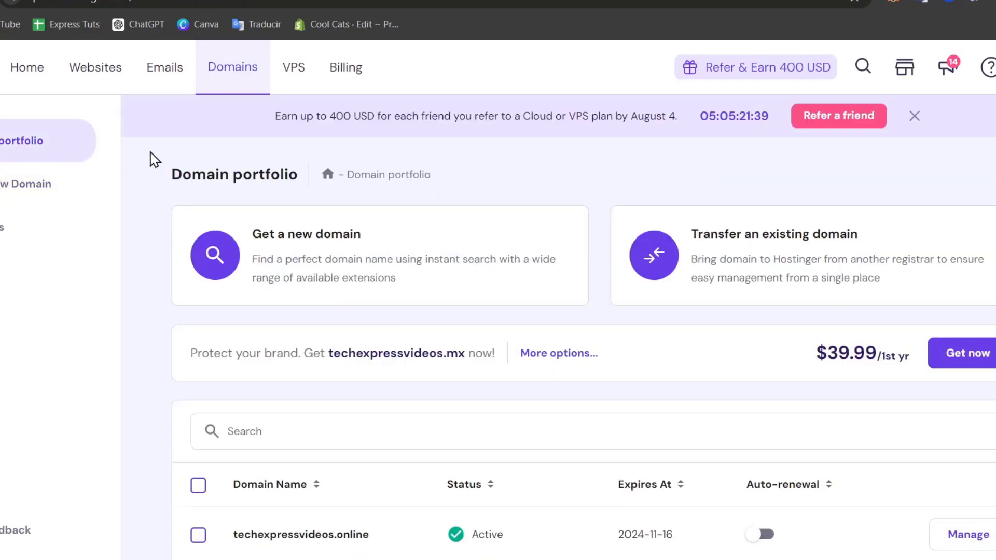
scroll(467, 311, "down", 1)
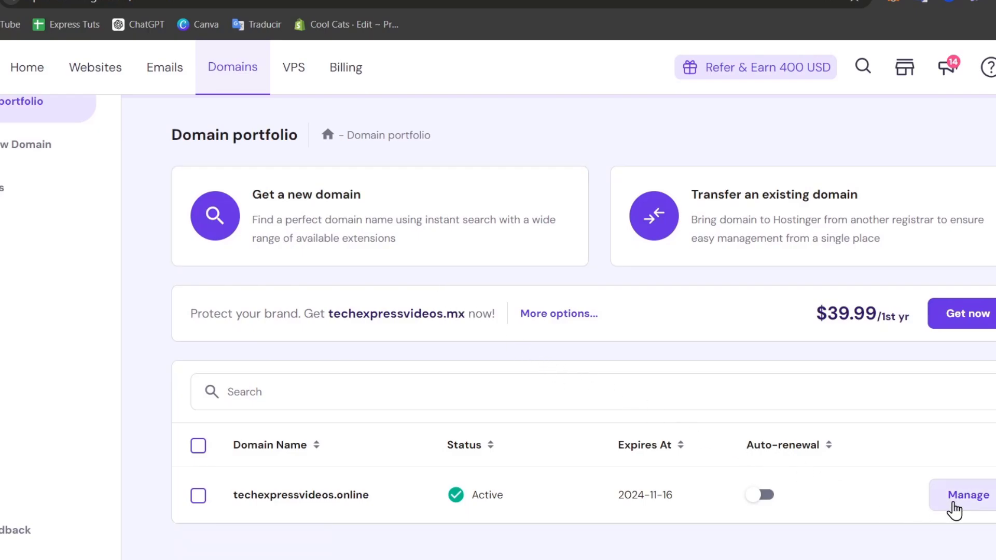
Open techexpressvideos.online's DNS / Nameservers page and review its CNAME, CAA and TXT records
left_click(956, 508)
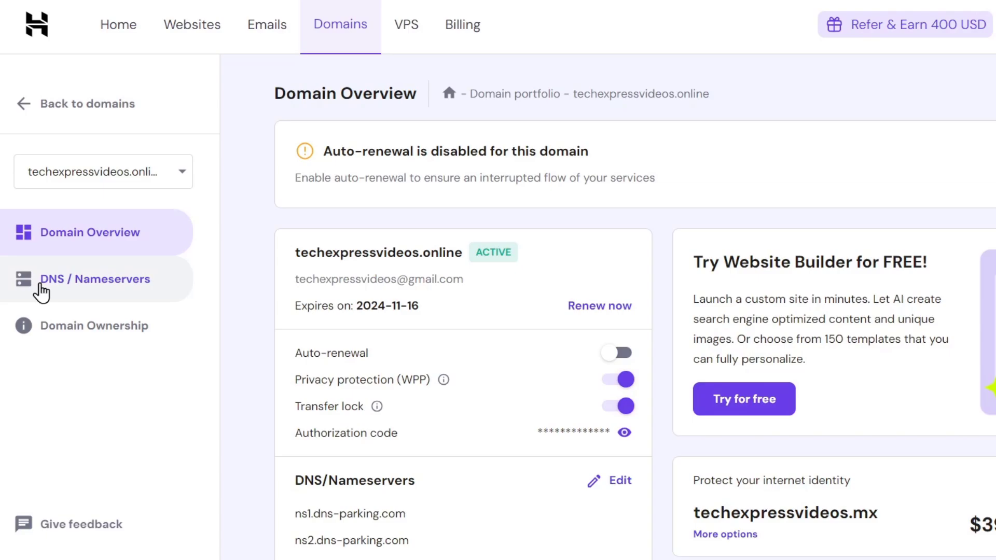
left_click(158, 296)
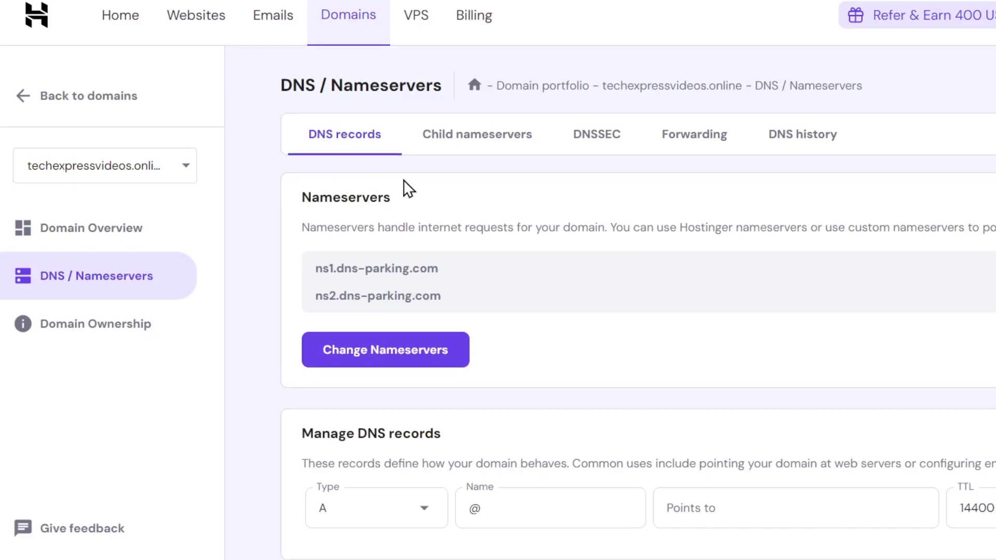
scroll(571, 190, "down", 4)
scroll(642, 190, "down", 8)
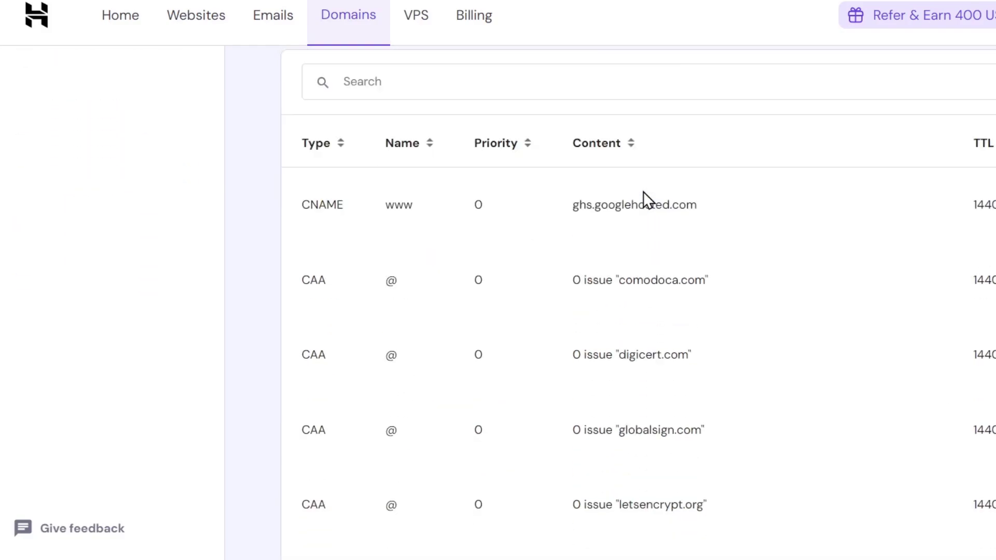
scroll(642, 191, "down", 10)
scroll(642, 191, "up", 8)
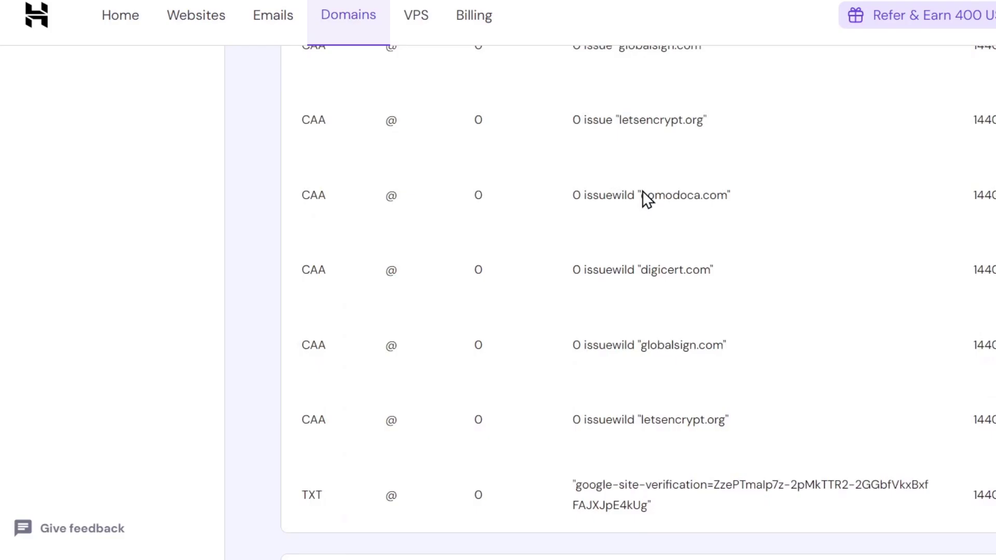
scroll(643, 191, "up", 8)
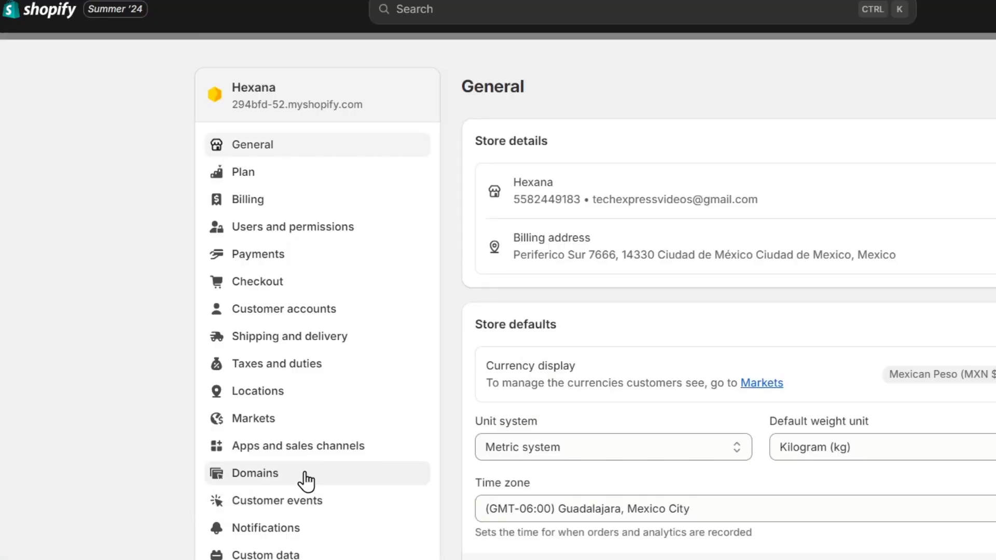
Open the Hexana store's Domains settings and choose Connect existing domain
left_click(277, 482)
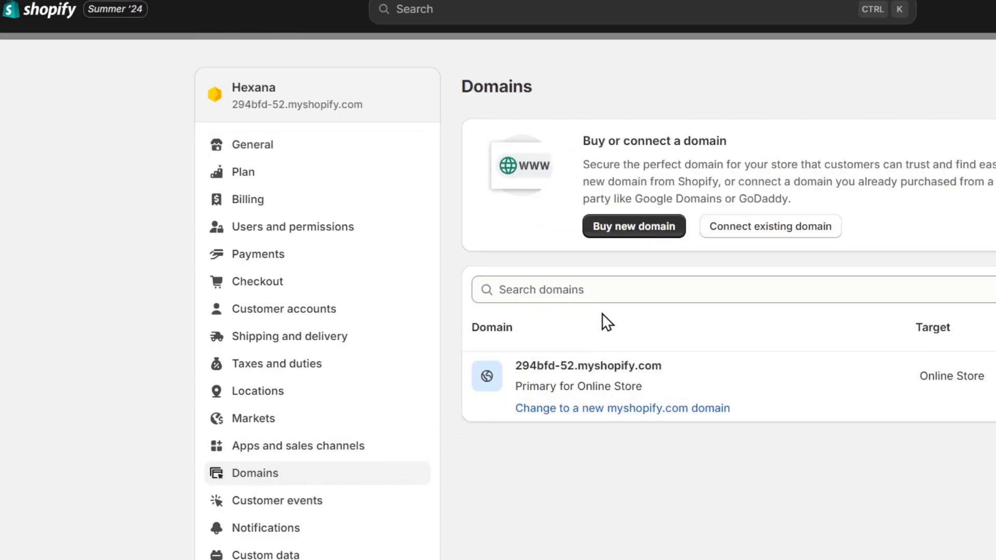
left_click(808, 226)
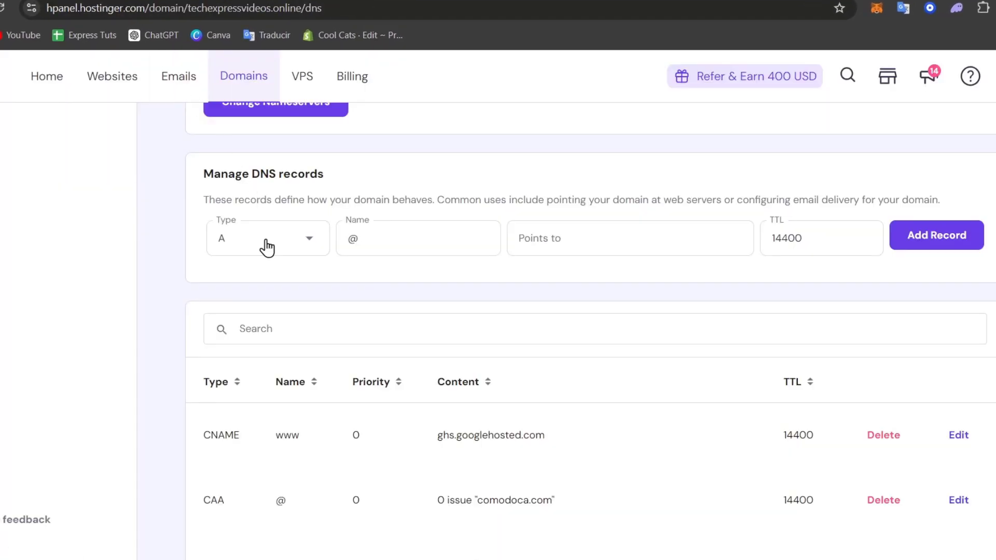
Return to techexpressvideos.online's Domain Overview and select the domain name to copy
scroll(266, 241, "up", 5)
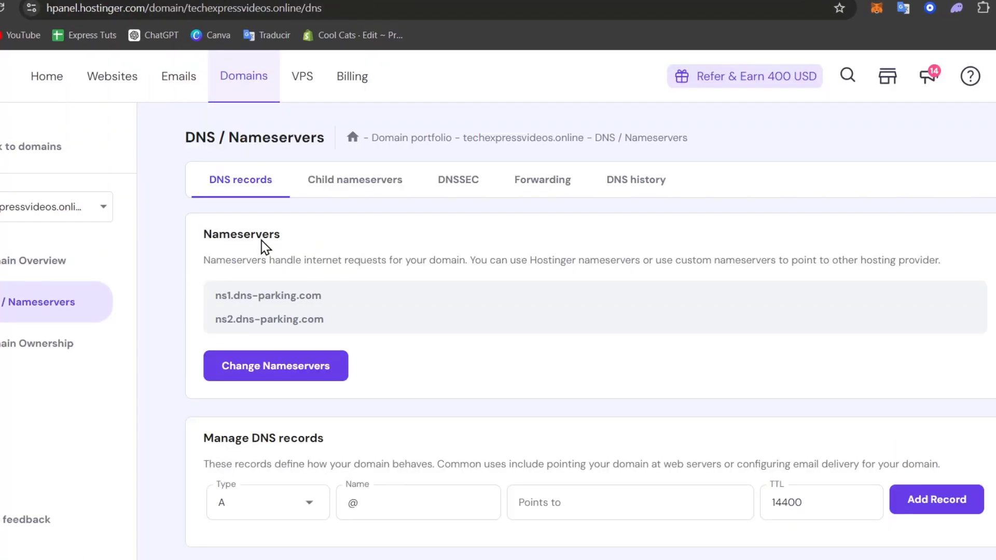
left_click(90, 254)
left_click(60, 208)
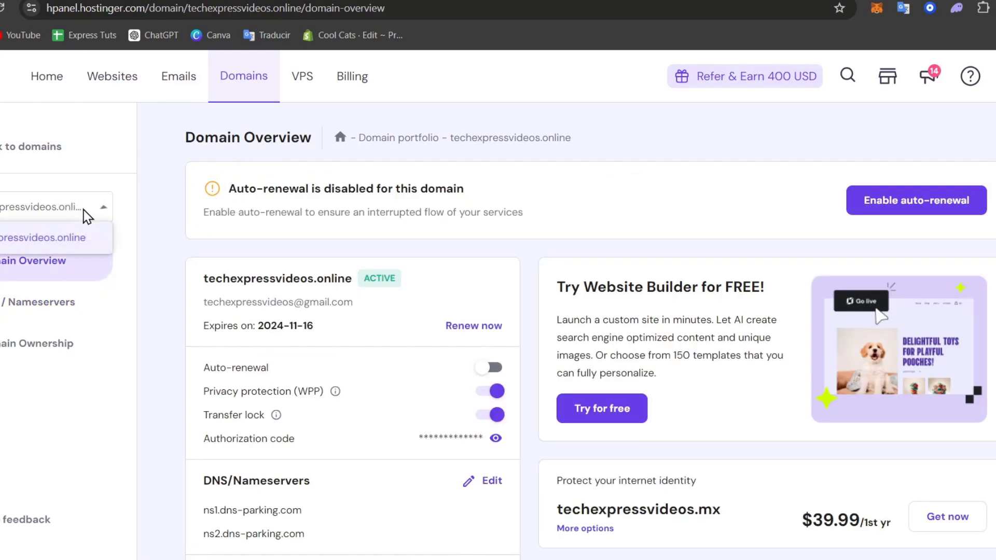
left_click_drag(0, 206, 119, 214)
Paste techexpressvideos.online into Shopify's Domain field, continue, and verify the connection
key("ctrl+Tab")
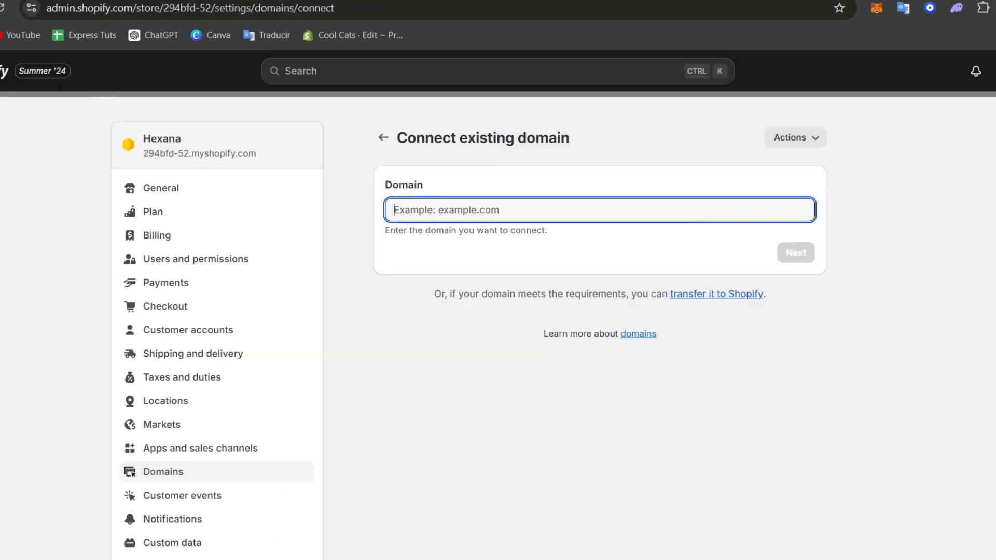
type("techexpressvideos.online")
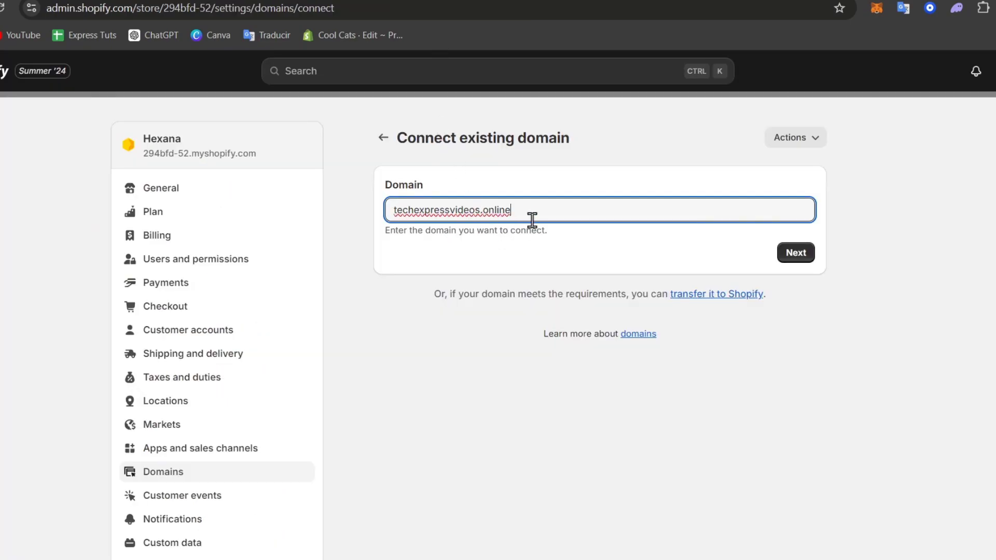
left_click(800, 255)
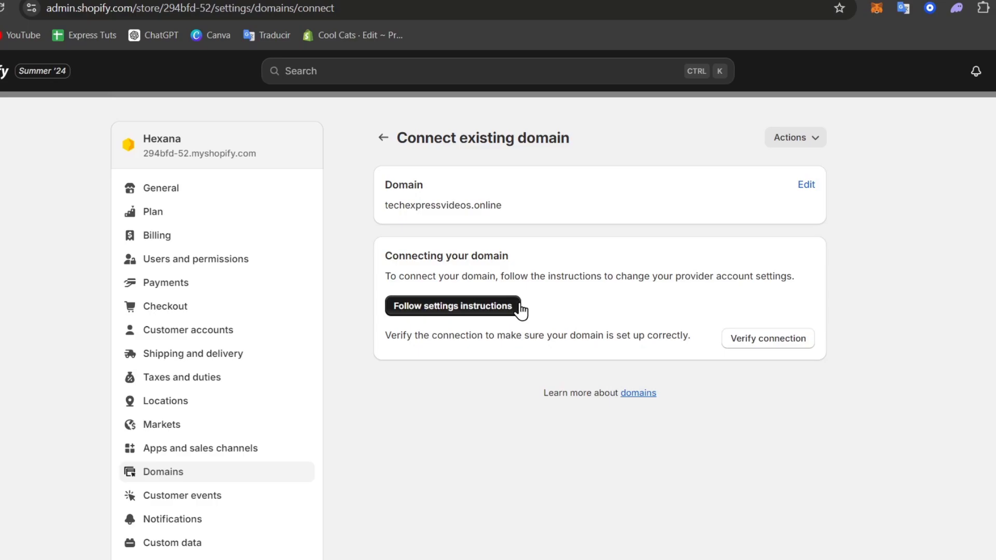
left_click(732, 338)
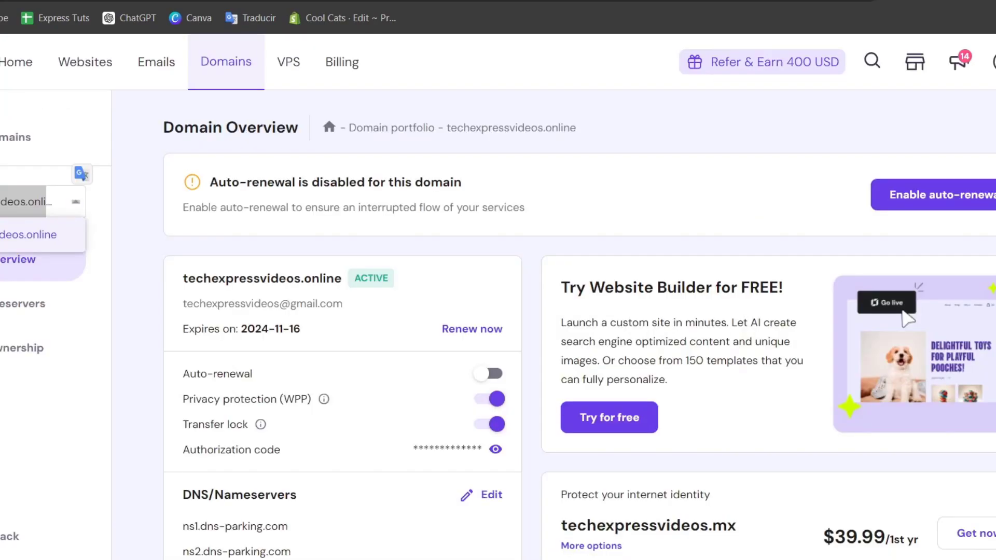
Open the domain's DNS records and copy Shopify's required A record IP 23.227.38.65
left_click(16, 312)
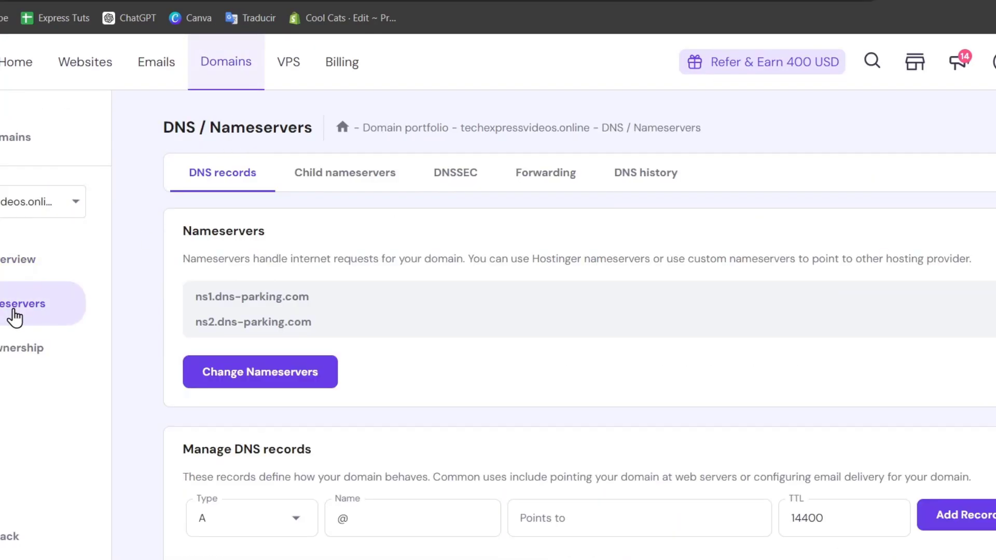
scroll(408, 337, "down", 7)
scroll(407, 337, "up", 3)
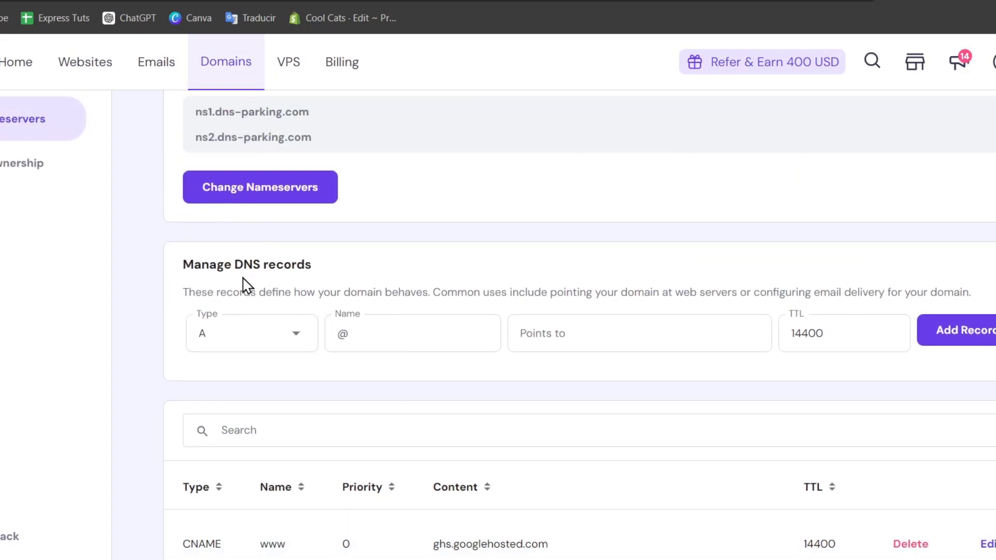
left_click_drag(217, 264, 326, 281)
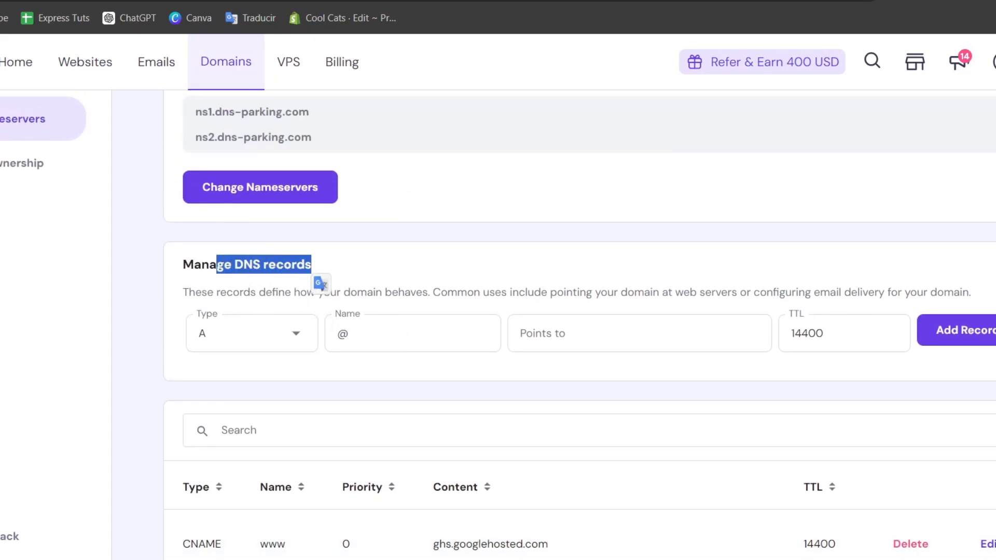
key("ctrl+Tab")
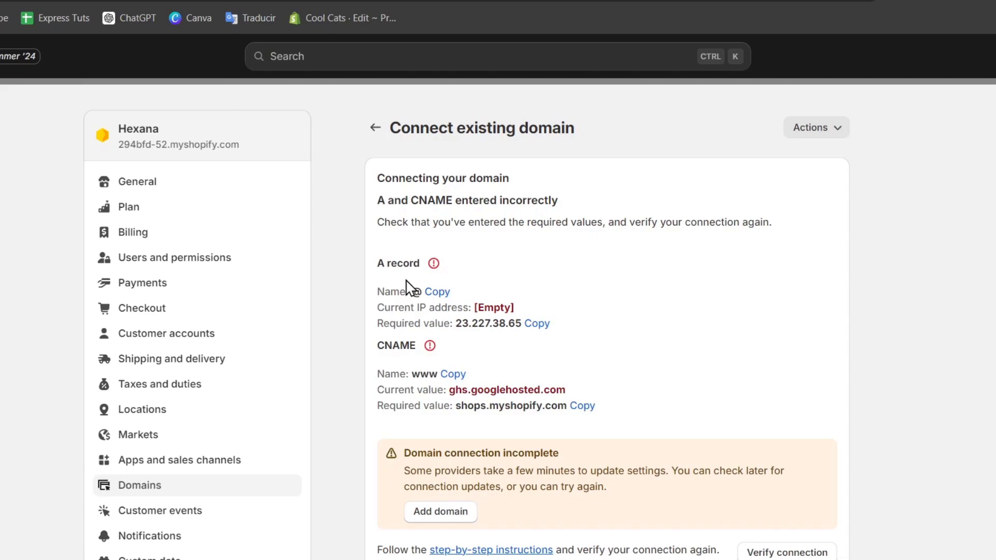
left_click(537, 323)
Add an A record for @ pointing to 23.227.38.65, then go back to Shopify
key("ctrl+Tab")
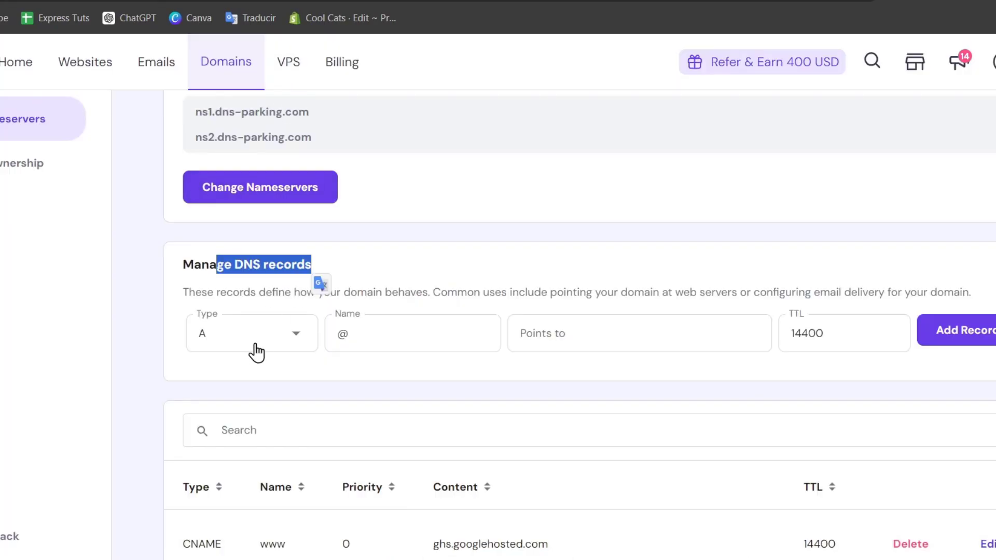
left_click(388, 340)
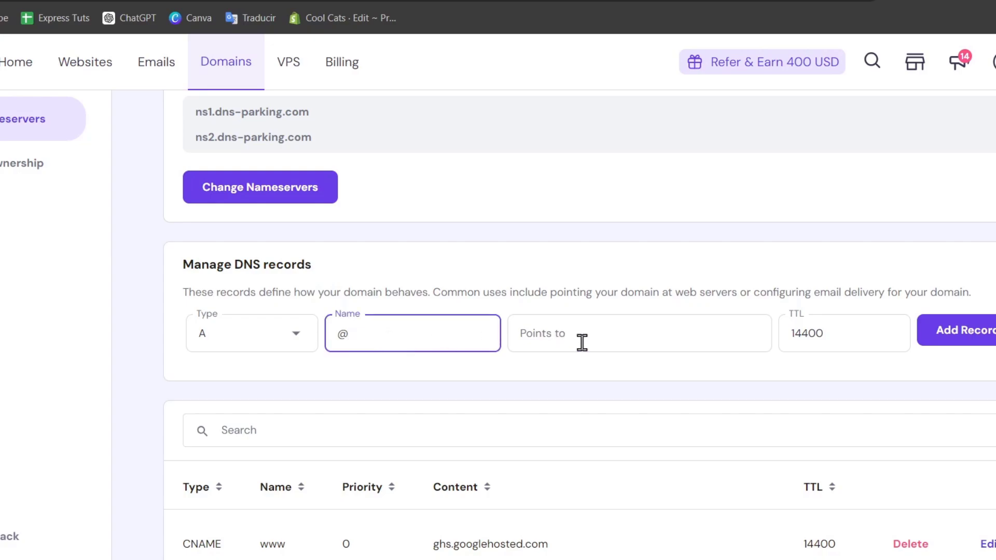
left_click(603, 342)
key("ctrl+v")
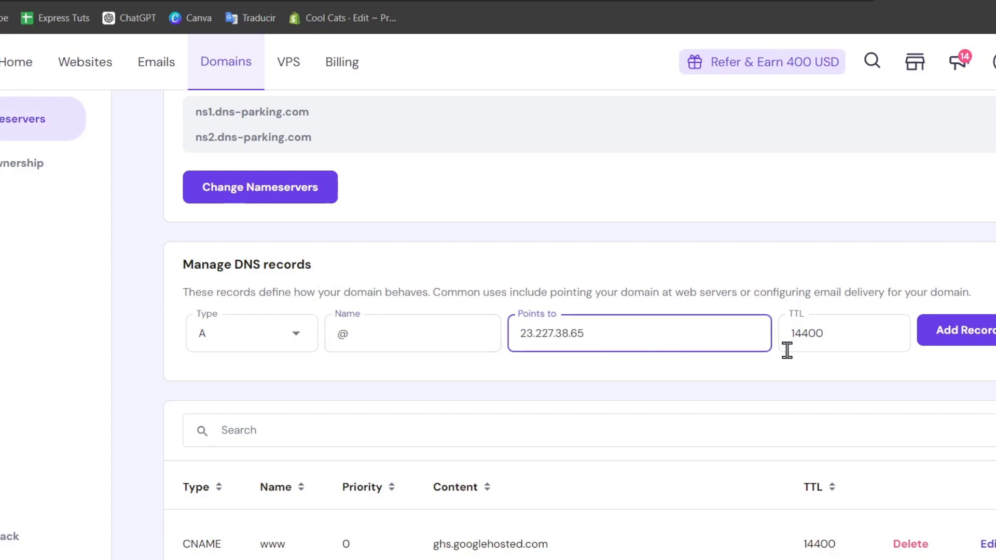
left_click(966, 342)
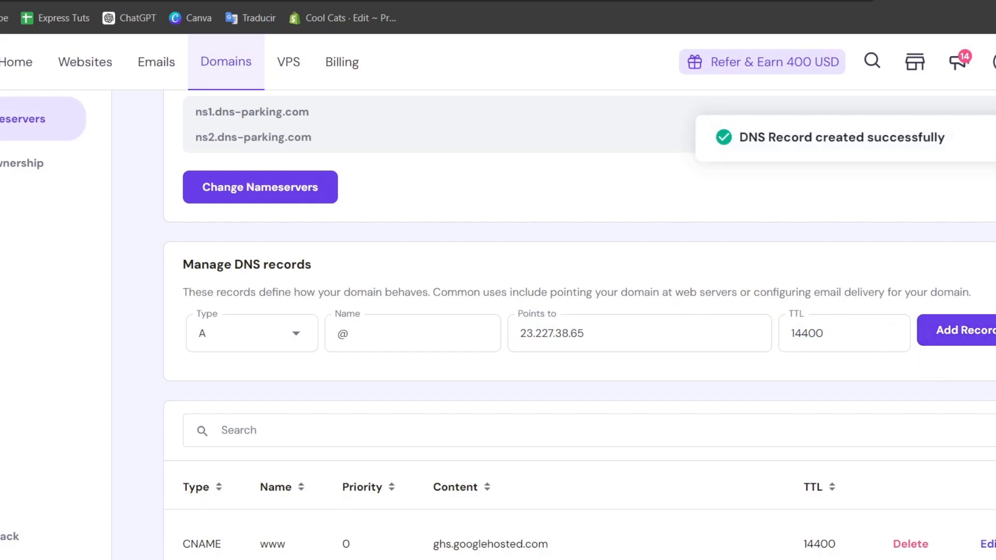
key("ctrl+Tab")
key("ctrl+Tab")
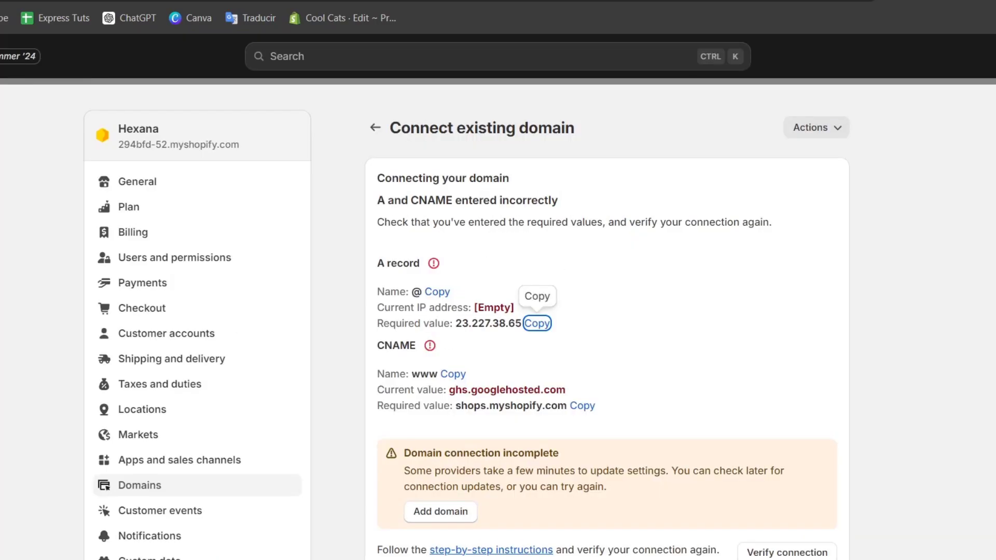
double_click(522, 389)
left_click(582, 406)
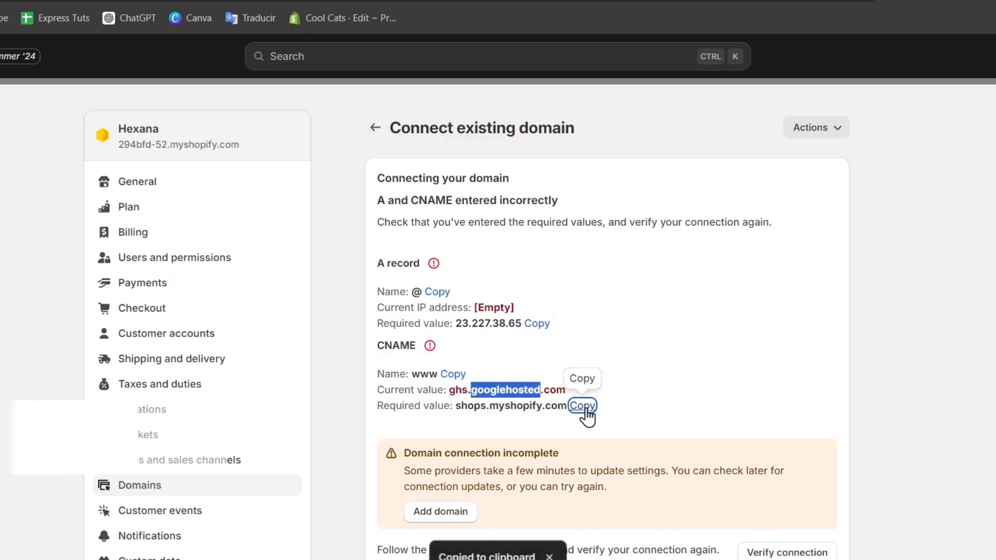
key("ctrl+shift+Tab")
key("ctrl+shift+Tab")
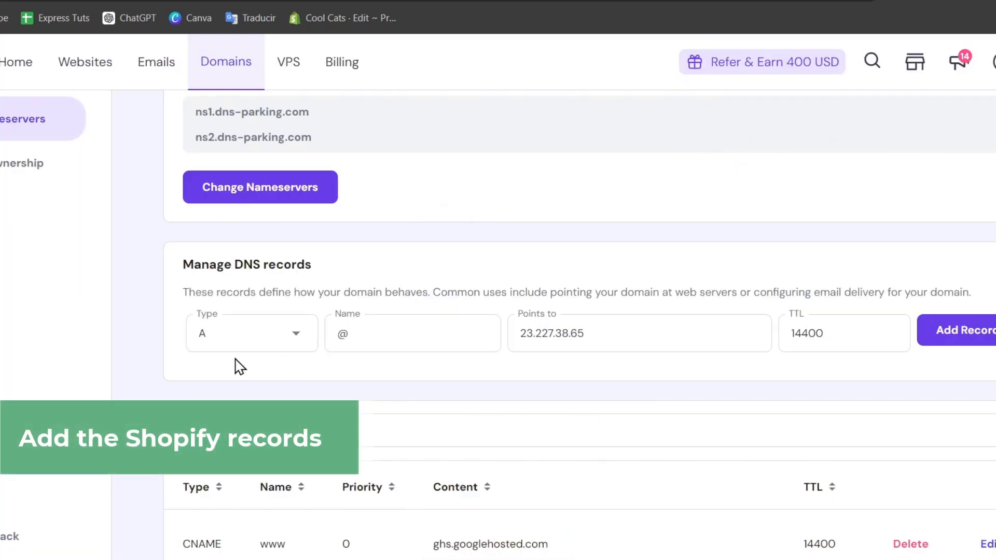
left_click(251, 350)
left_click(265, 488)
left_click(397, 340)
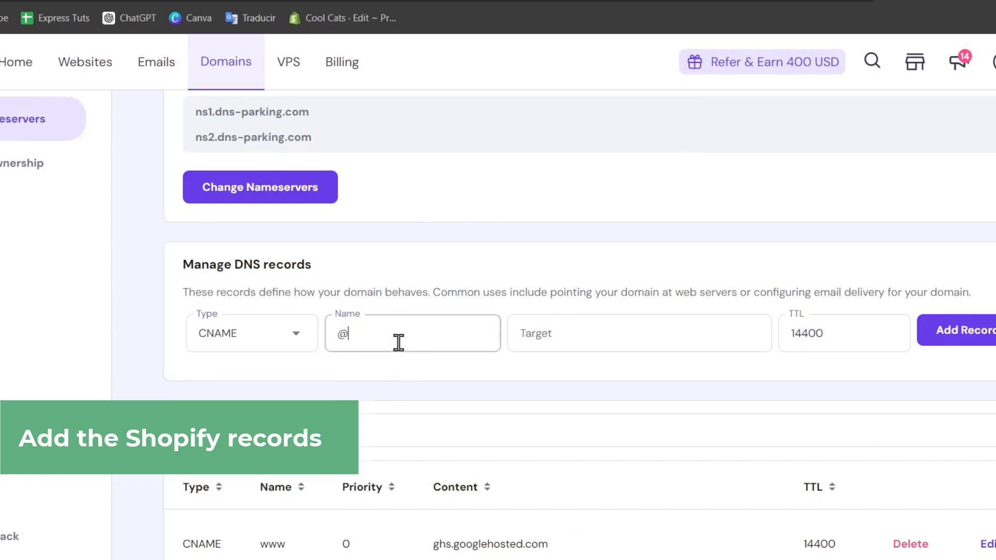
double_click(397, 340)
type("www")
Set the www CNAME target to shops.myshopify.com and add the record
left_click(570, 340)
key("ctrl+v")
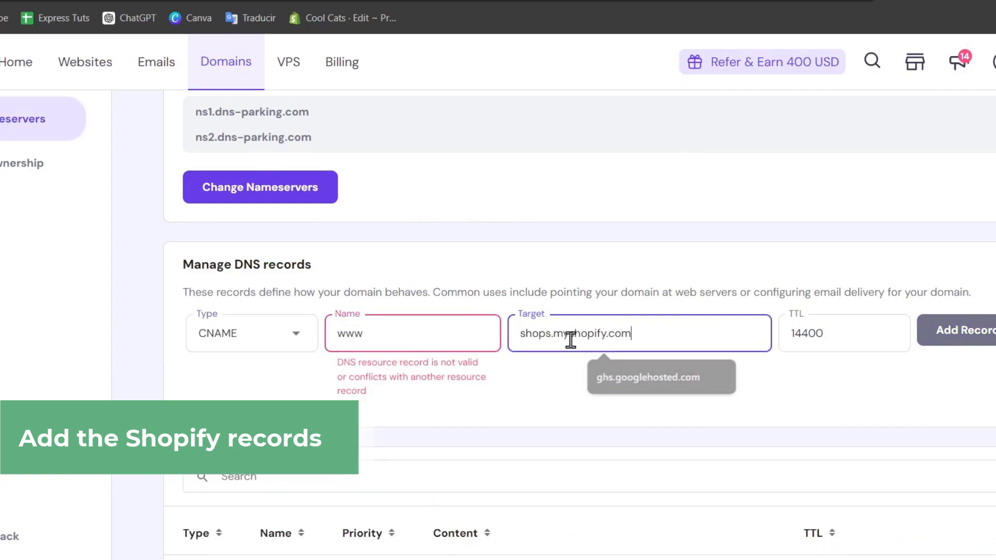
left_click(611, 400)
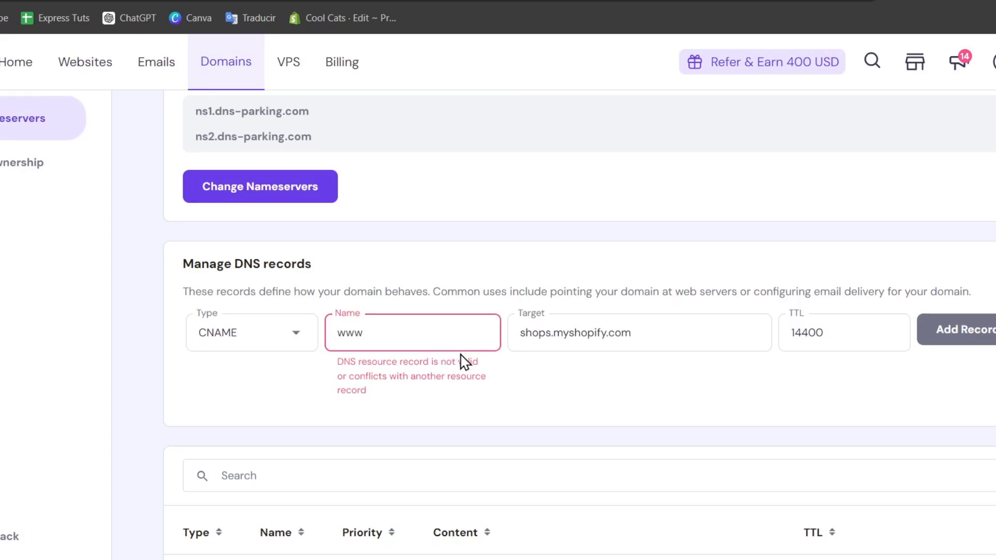
scroll(464, 358, "down", 4)
scroll(461, 362, "down", 3)
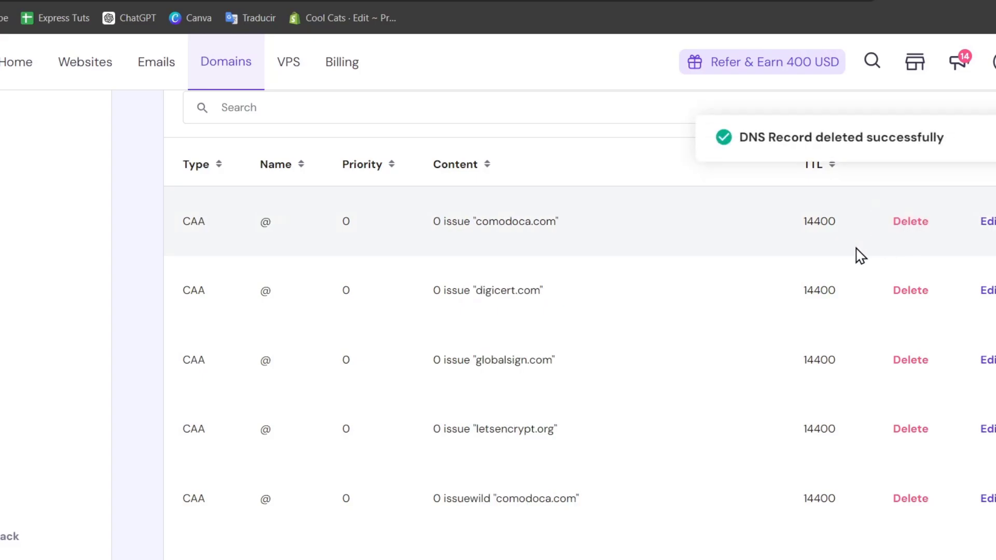
scroll(687, 285, "up", 7)
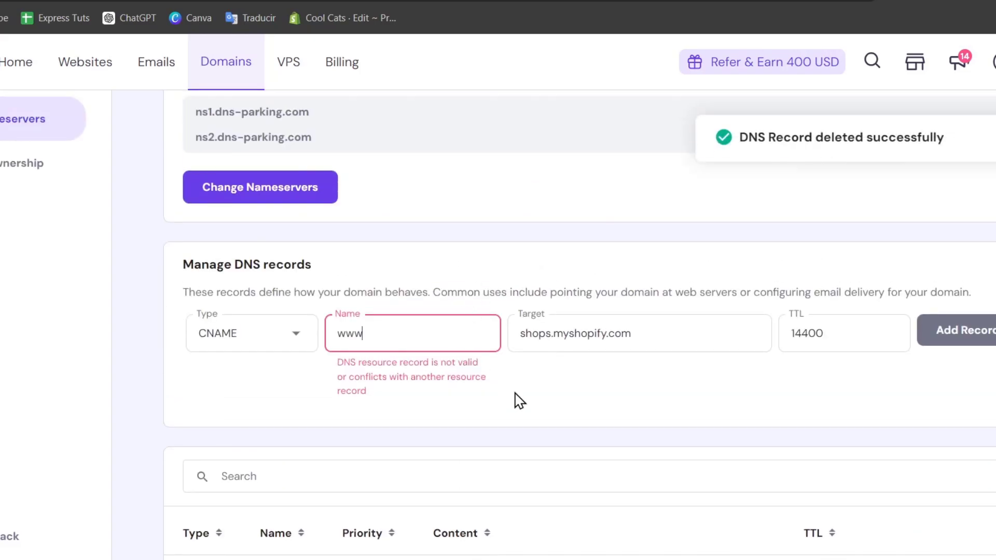
left_click(978, 334)
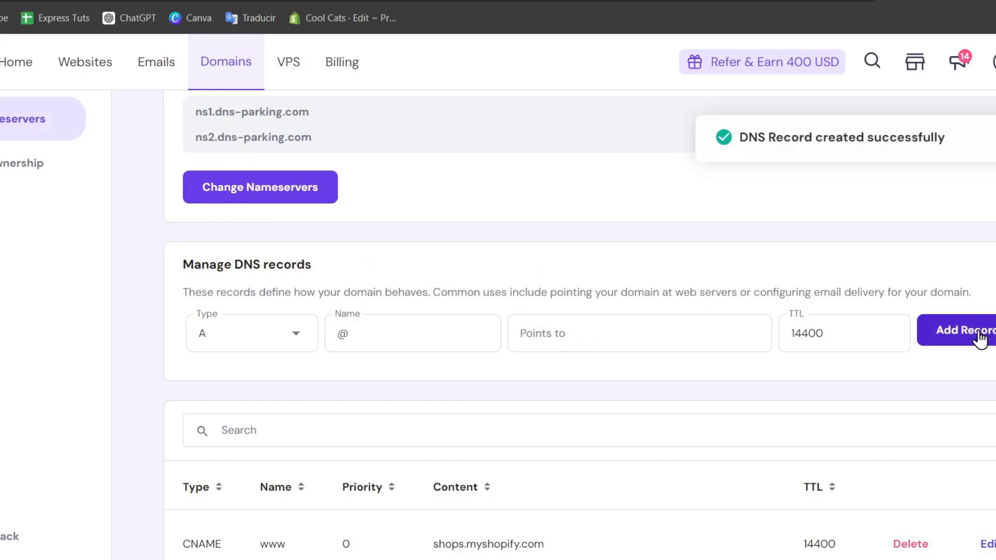
Delete the Google site-verification TXT record and return to the Shopify store
scroll(800, 352, "down", 4)
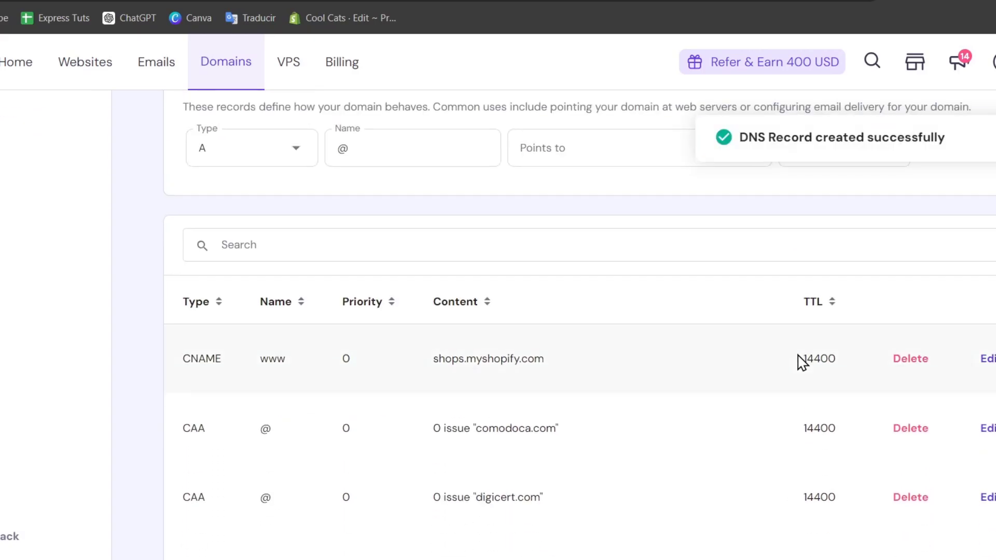
scroll(779, 358, "down", 4)
scroll(545, 425, "down", 8)
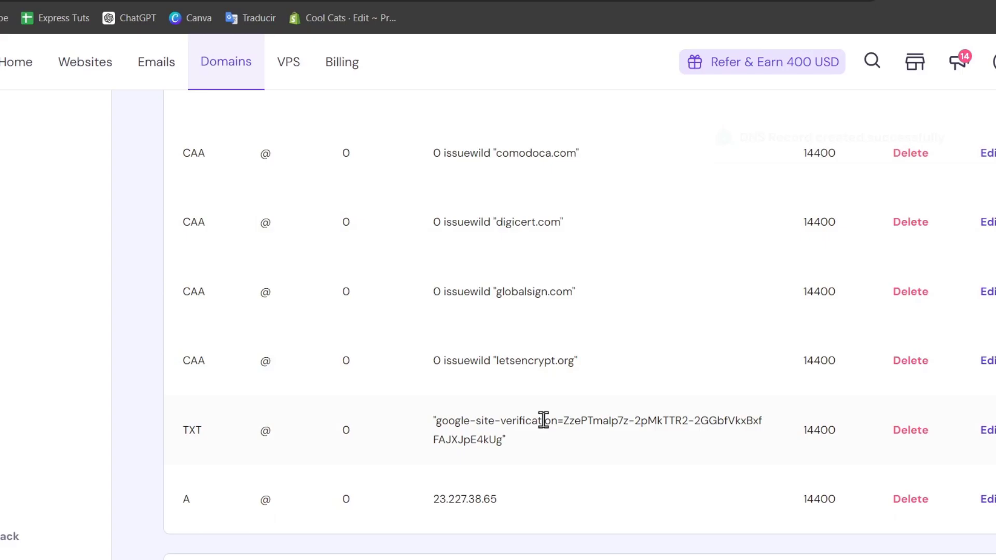
scroll(543, 420, "down", 4)
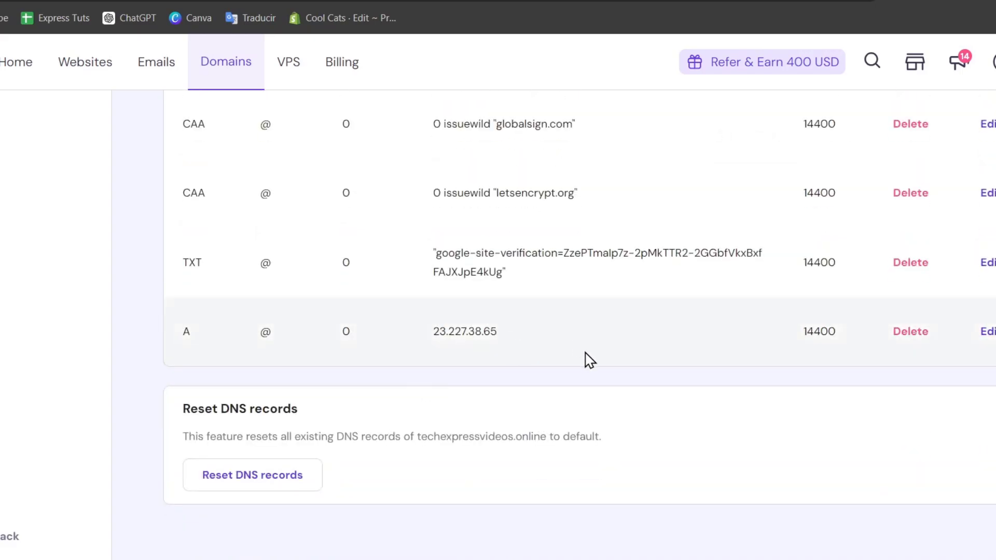
left_click(932, 266)
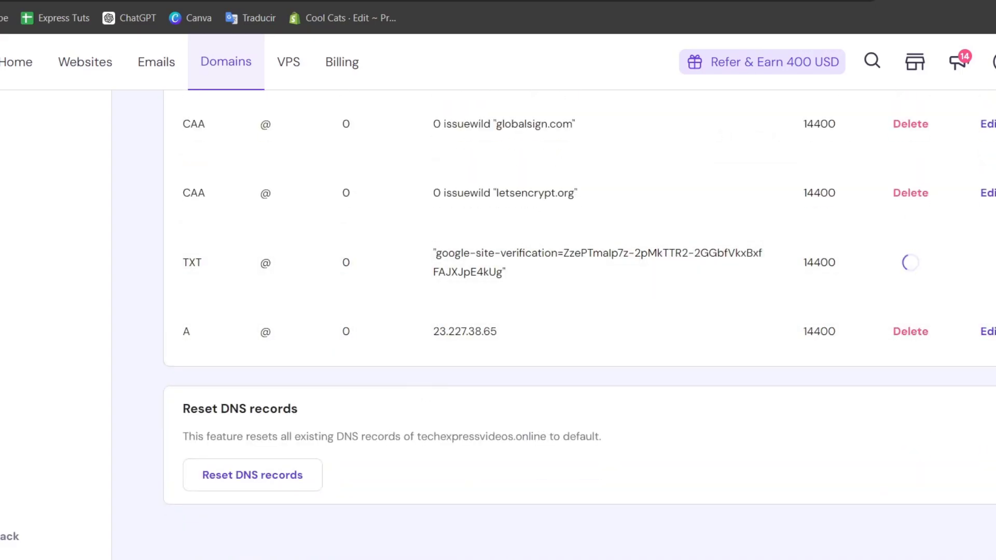
left_click(543, 2)
Verify the DNS connection and confirm techexpressvideos.online shows SSL pending
left_click(445, 3)
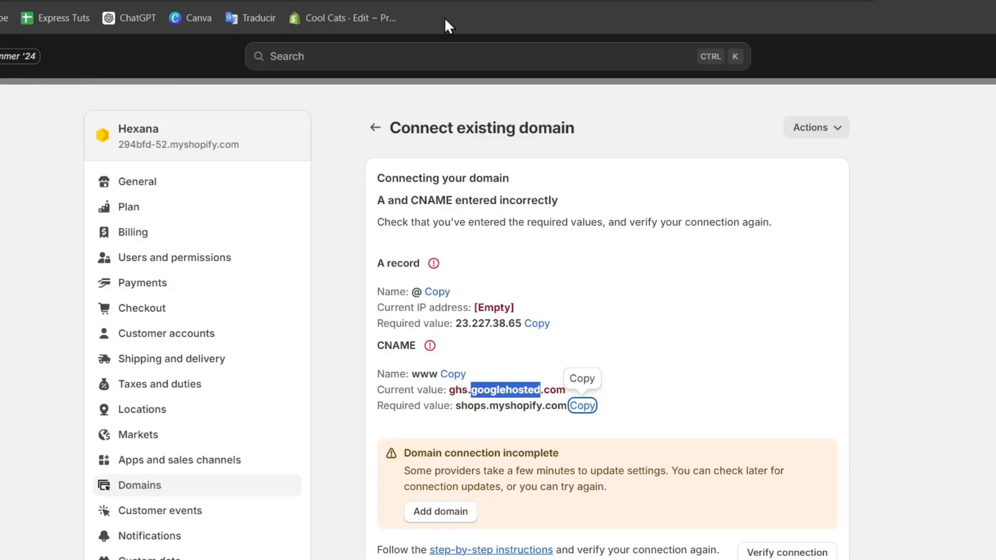
scroll(754, 456, "down", 5)
left_click(777, 406)
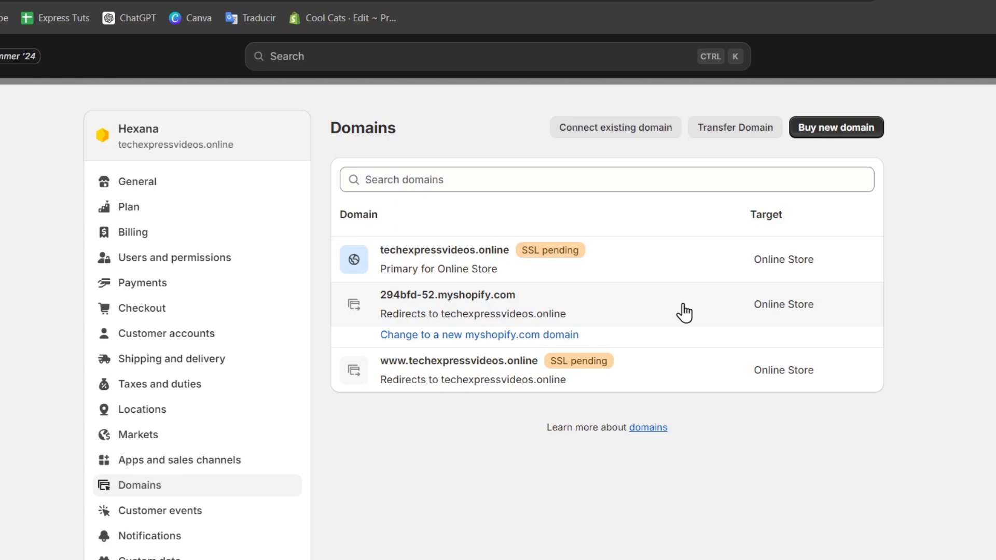
left_click(560, 259)
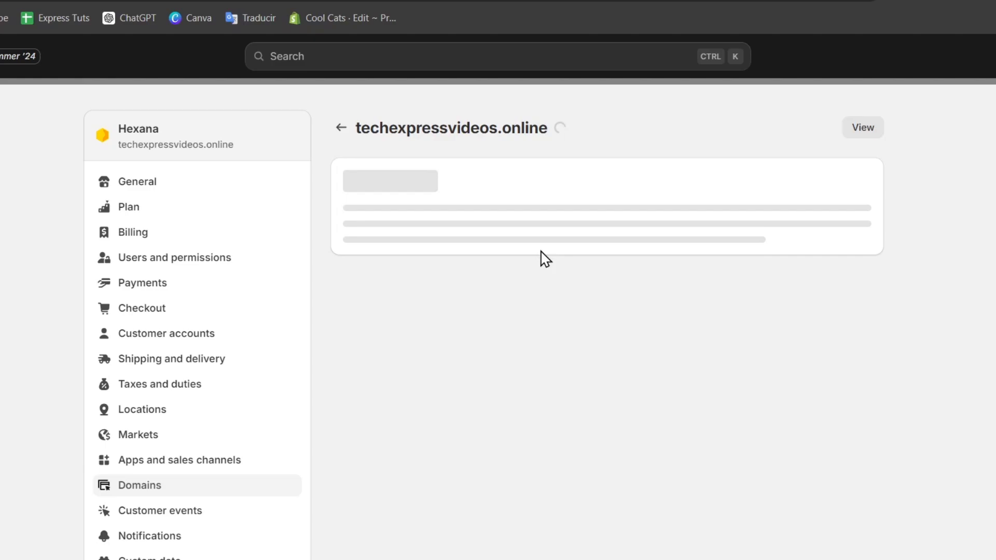
left_click_drag(556, 137, 639, 141)
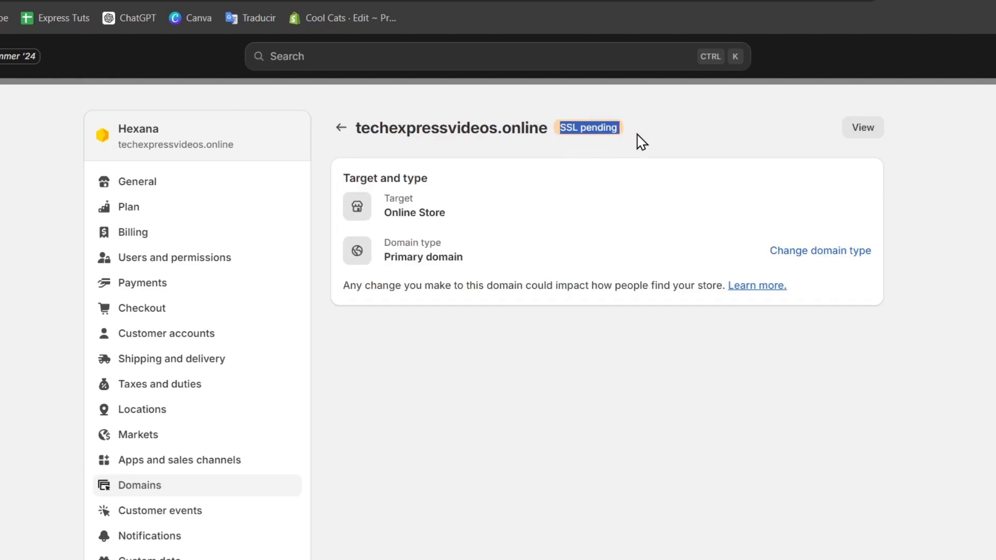
left_click(641, 143)
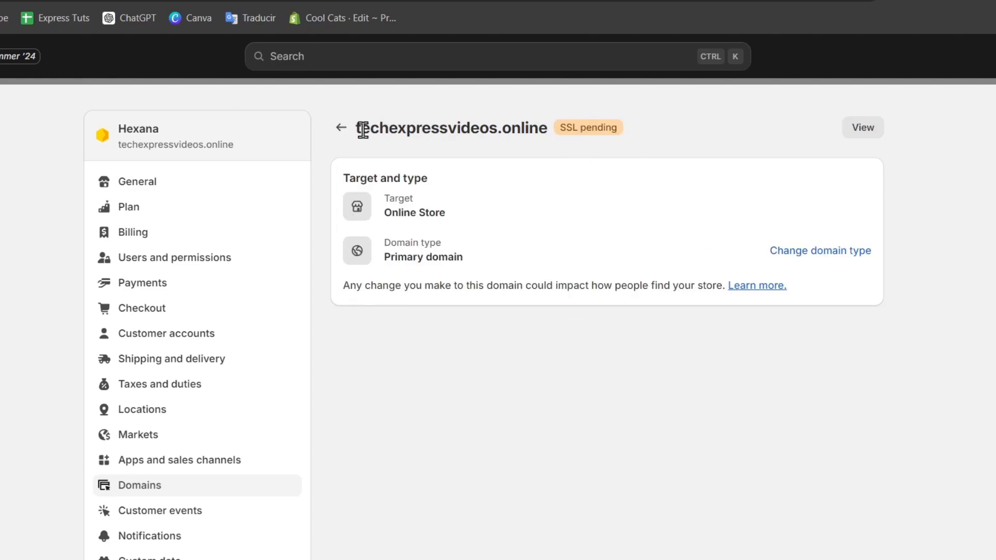
left_click(340, 129)
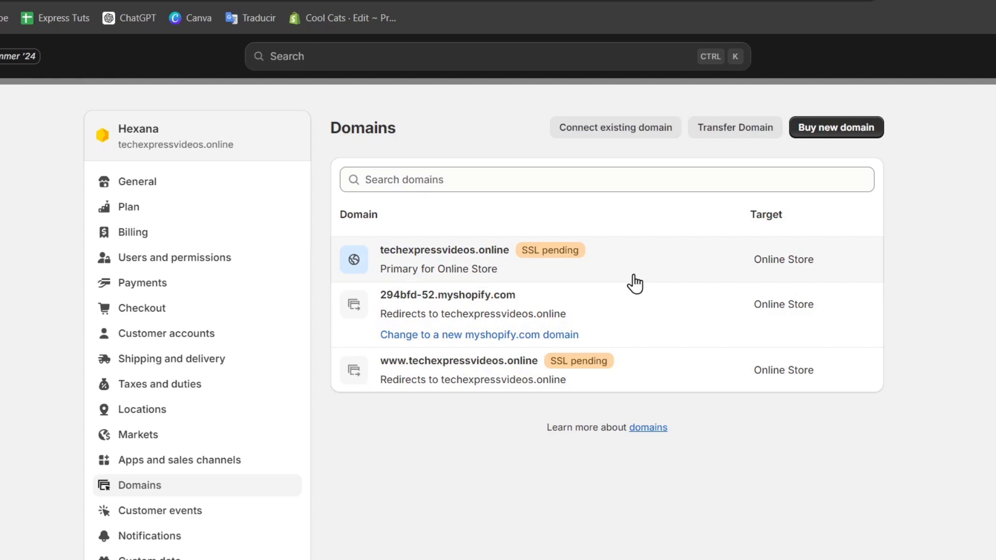
Copy the domain techexpressvideos.online and open a new browser tab
double_click(219, 147)
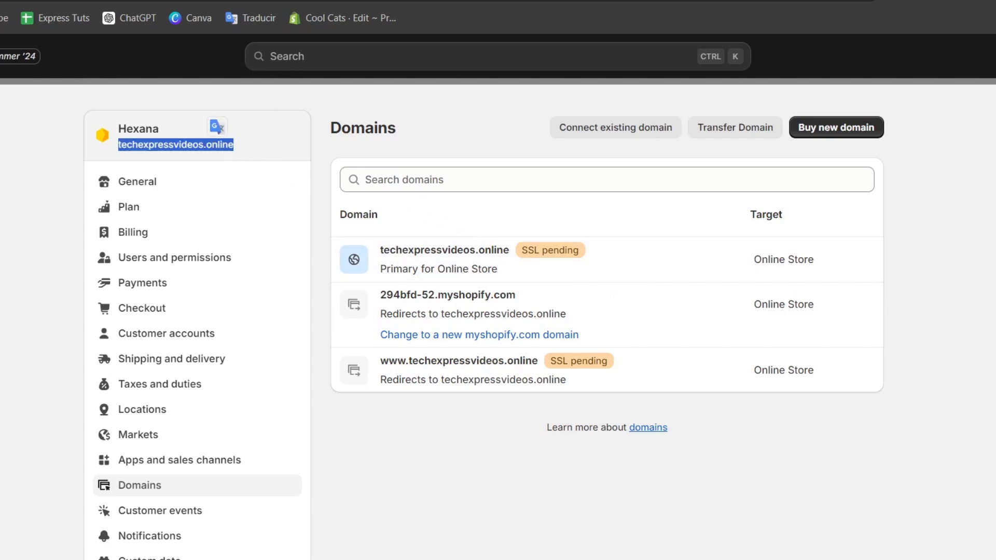
key("ctrl+c")
key("ctrl+t")
Enter techexpressvideos.online in the new tab's address bar
key("ctrl+v")
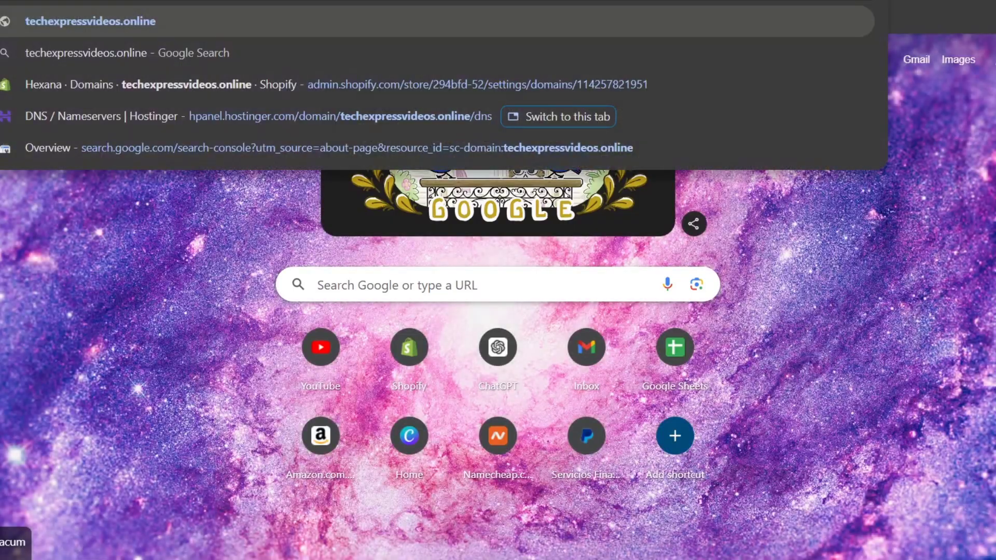
key("Return")
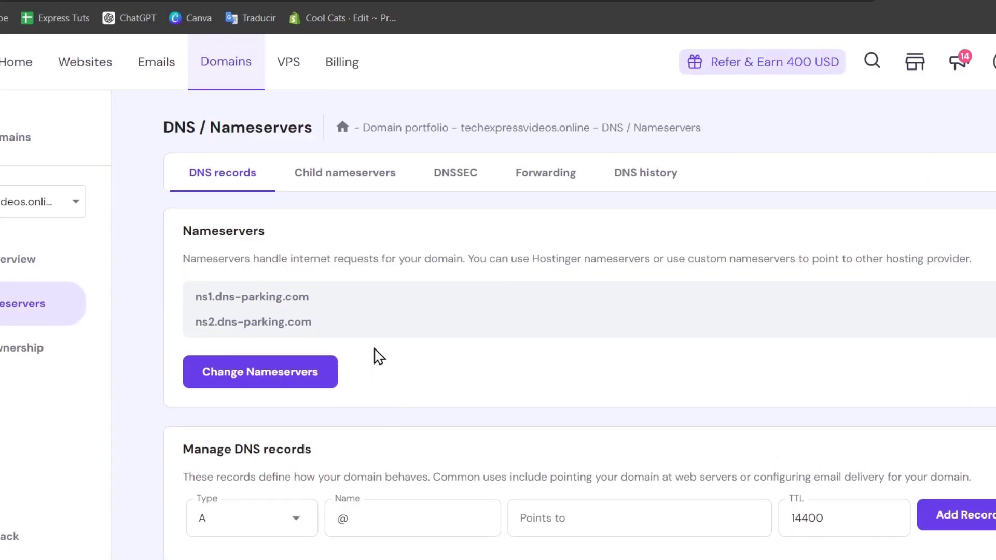
Go back to the Shopify Domains settings listing techexpressvideos.online as primary
left_click(168, 1)
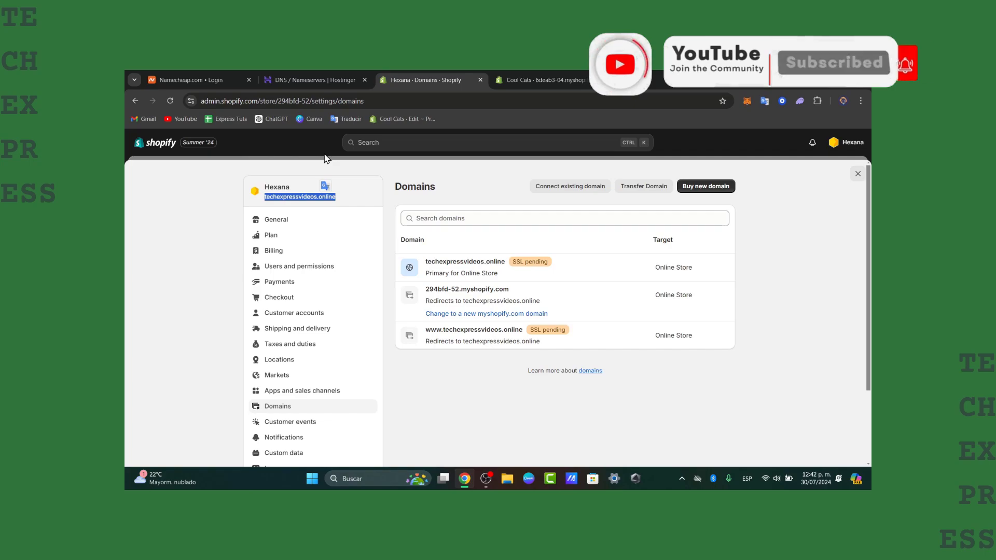
Reload the Shopify Domains page to recheck SSL for techexpressvideos.online
left_click(170, 101)
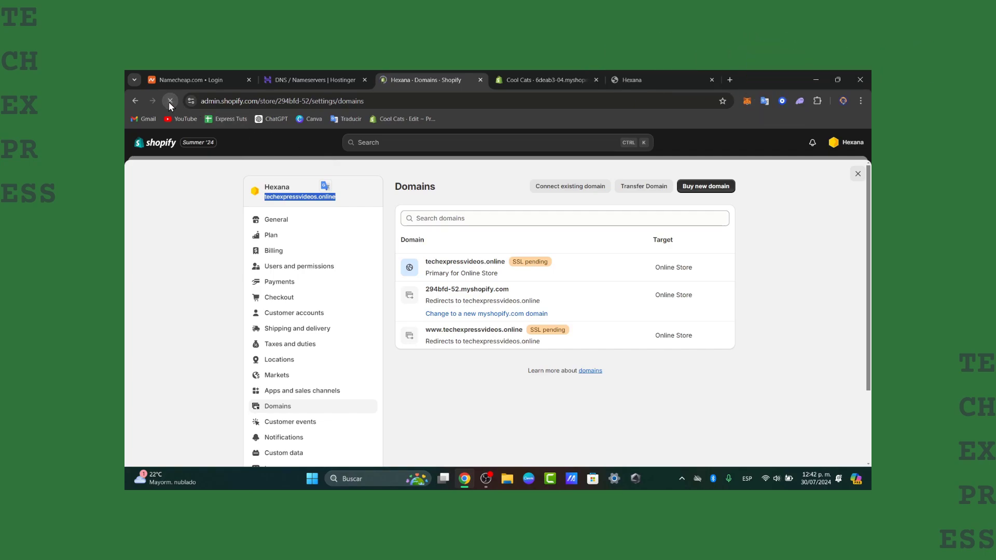